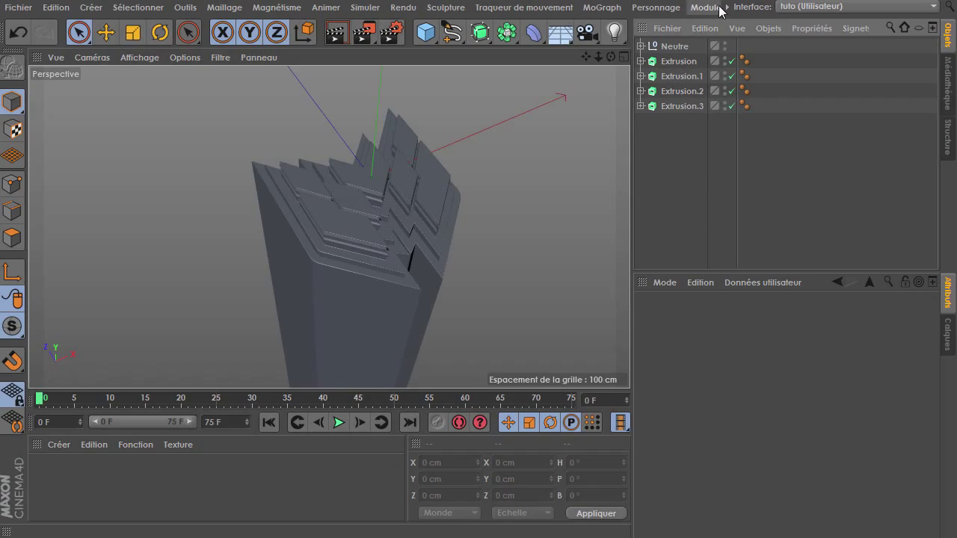
- Add a Reeper 2.0 rope object from the plugins menu with its default settings
{"action": "left_click", "coordinate": [705, 7]}
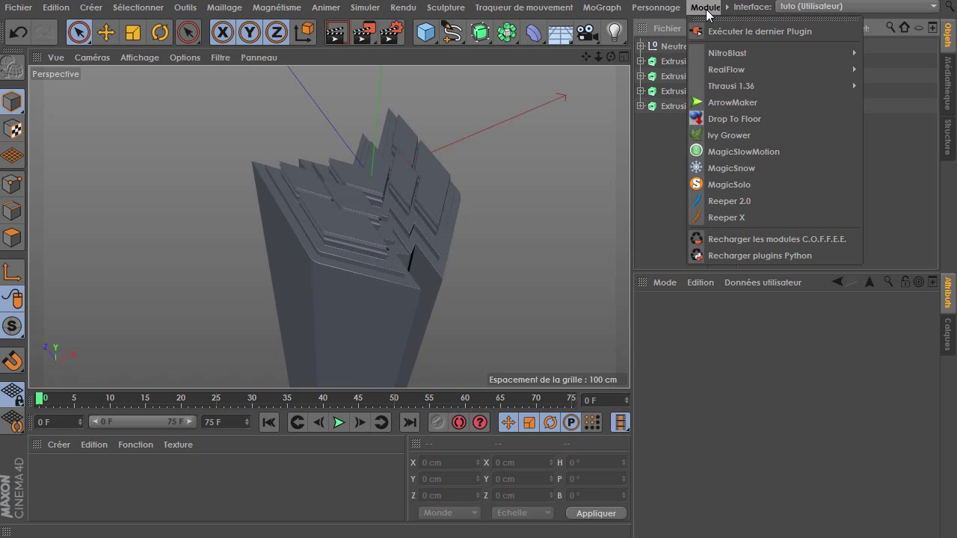
{"action": "left_click", "coordinate": [762, 200]}
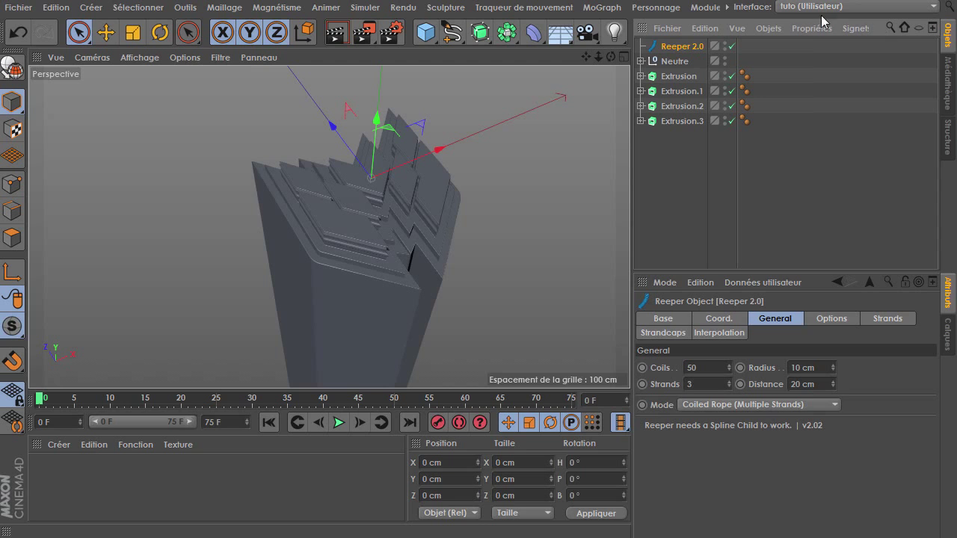
- Add a Spirale spline and parent it under Reeper 2.0 in the Object Manager
{"action": "left_click", "coordinate": [452, 33]}
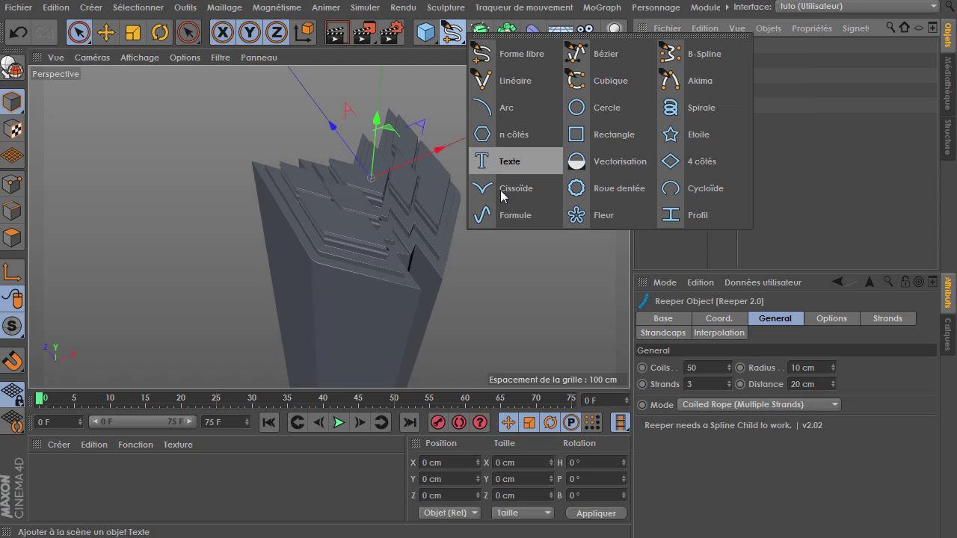
{"action": "left_click", "coordinate": [693, 118]}
{"action": "mouse_move", "coordinate": [659, 50]}
{"action": "left_mouse_down"}
{"action": "mouse_move", "coordinate": [680, 75]}
{"action": "mouse_move", "coordinate": [677, 61]}
{"action": "left_mouse_up"}
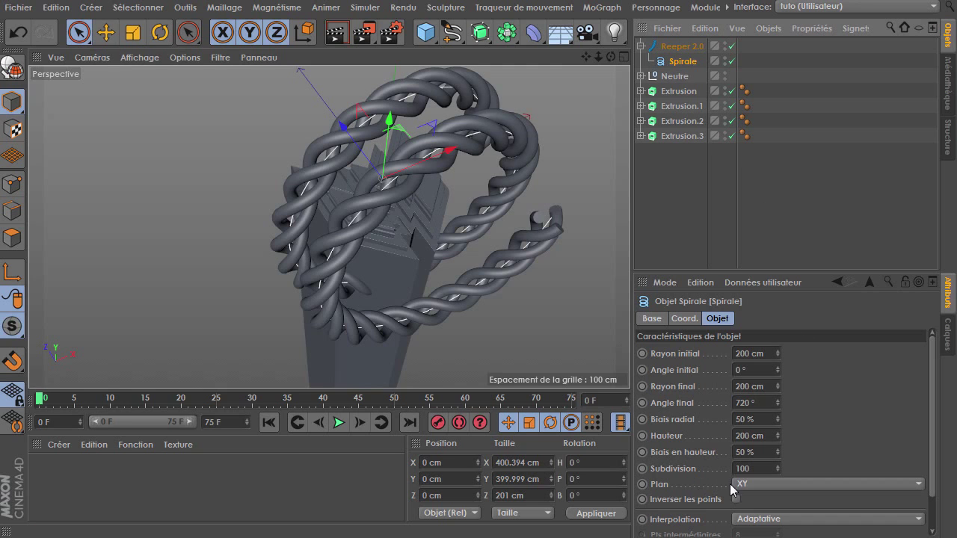
- Lay the spiral flat in the XZ plane and make it taller
{"action": "left_click", "coordinate": [816, 484]}
{"action": "left_click", "coordinate": [781, 523]}
{"action": "left_click", "coordinate": [778, 433]}
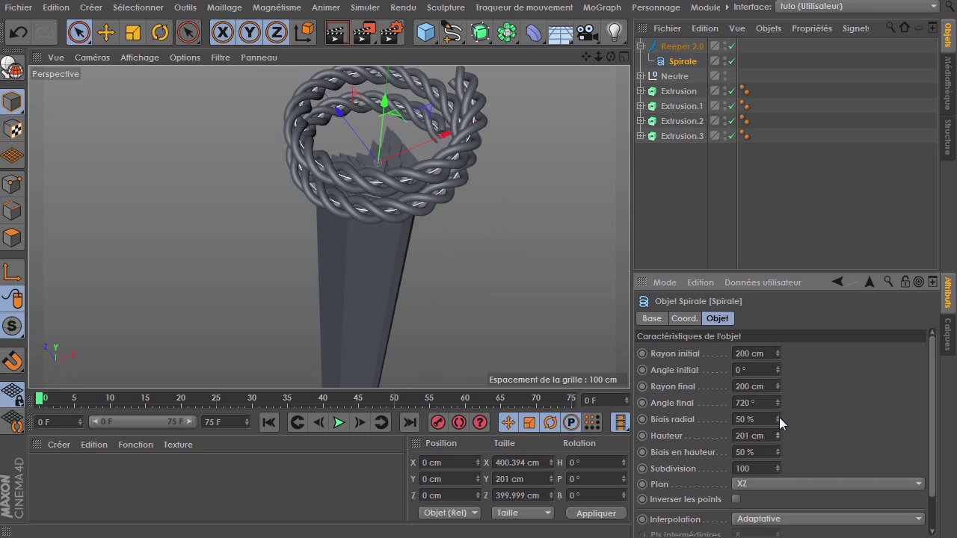
{"action": "left_click_drag", "start_coordinate": [778, 433], "coordinate": [456, 313]}
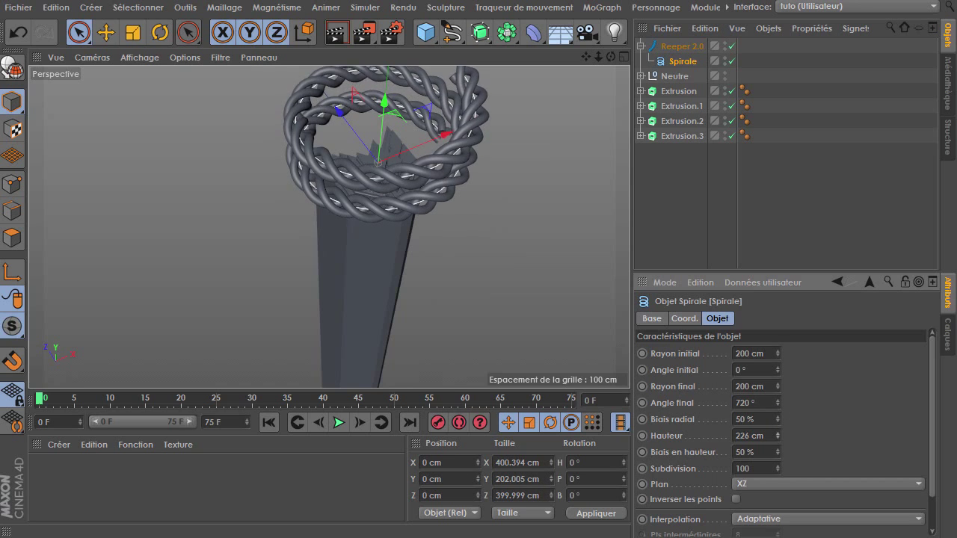
- Lower the spiral to the column's base and set its height to 4000 cm
{"action": "scroll", "coordinate": [456, 313], "scroll_direction": "down", "scroll_amount": 5}
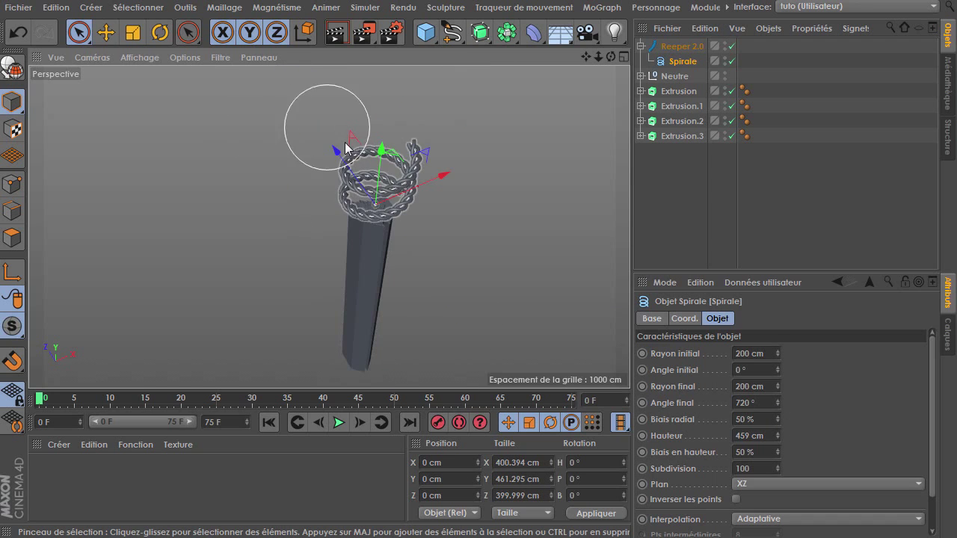
{"action": "left_click_drag", "start_coordinate": [373, 169], "coordinate": [363, 341]}
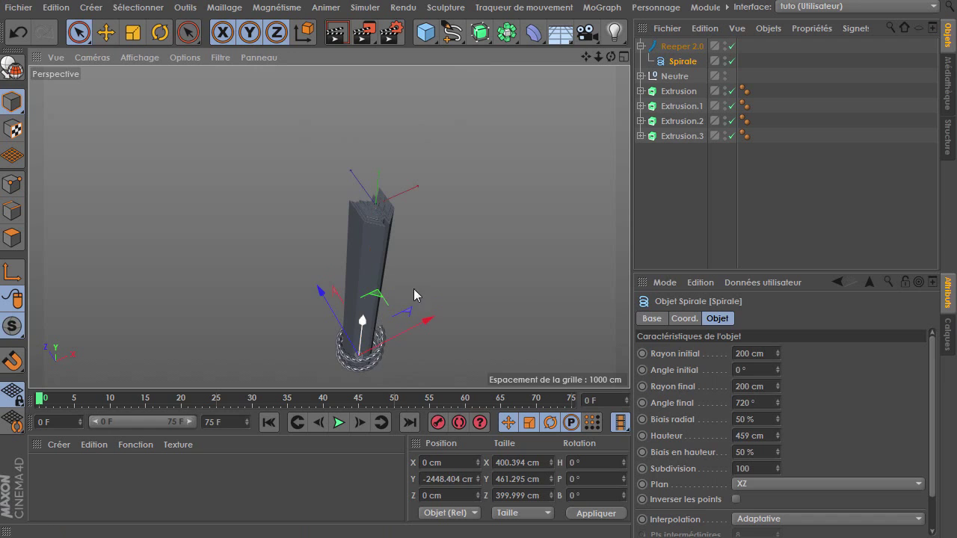
{"action": "key", "text": "o"}
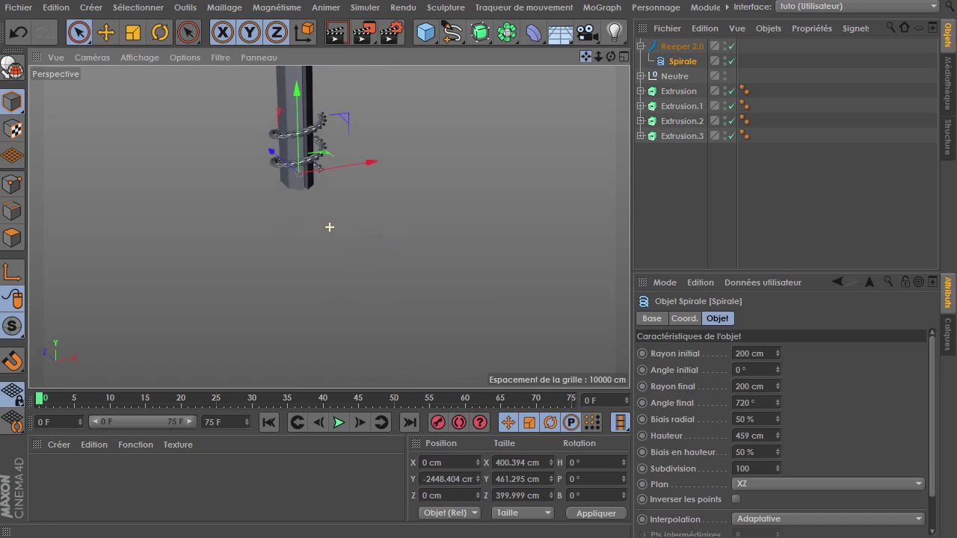
{"action": "left_click_drag", "start_coordinate": [327, 224], "coordinate": [328, 246]}
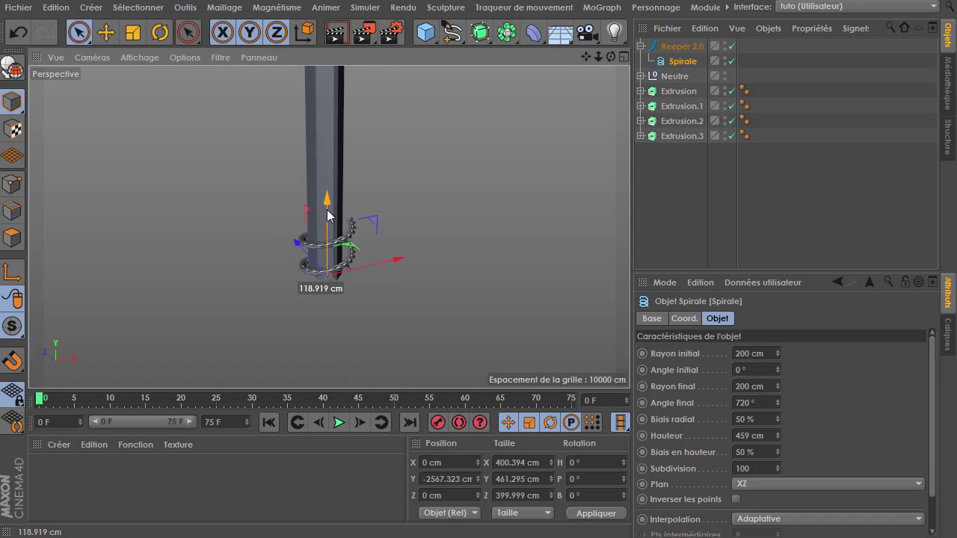
{"action": "left_click_drag", "start_coordinate": [777, 440], "coordinate": [777, 358]}
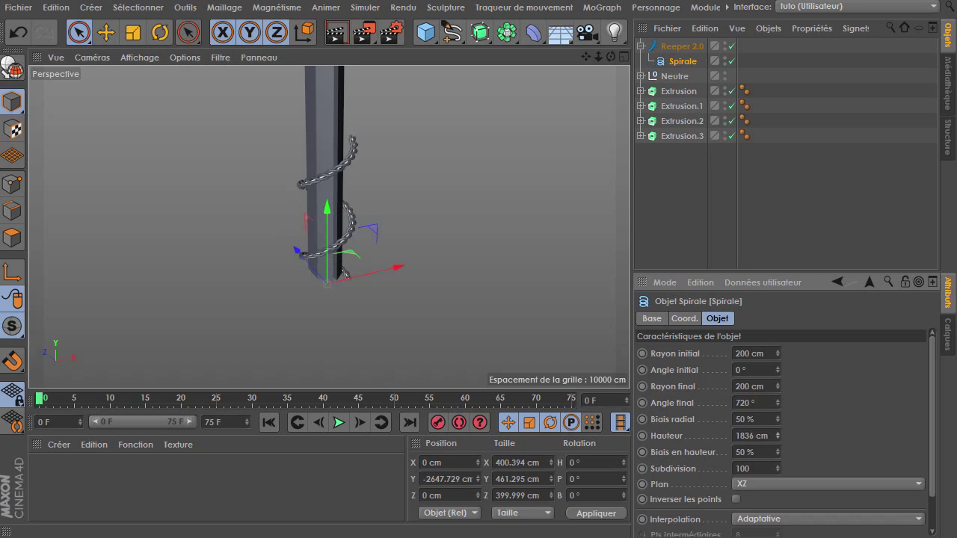
{"action": "key", "text": "o"}
{"action": "scroll", "coordinate": [392, 318], "scroll_direction": "down", "scroll_amount": 2}
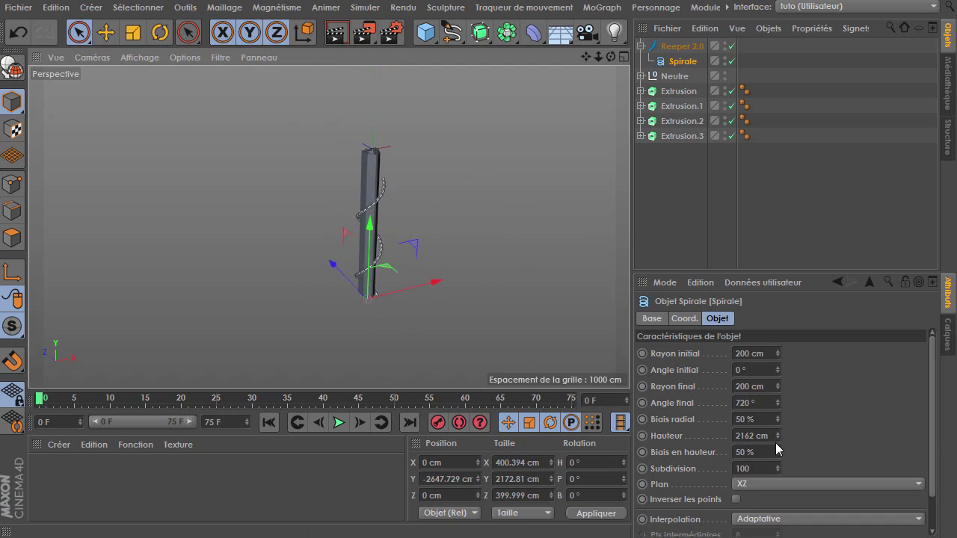
{"action": "left_click", "coordinate": [748, 438]}
{"action": "type", "text": "4000"}
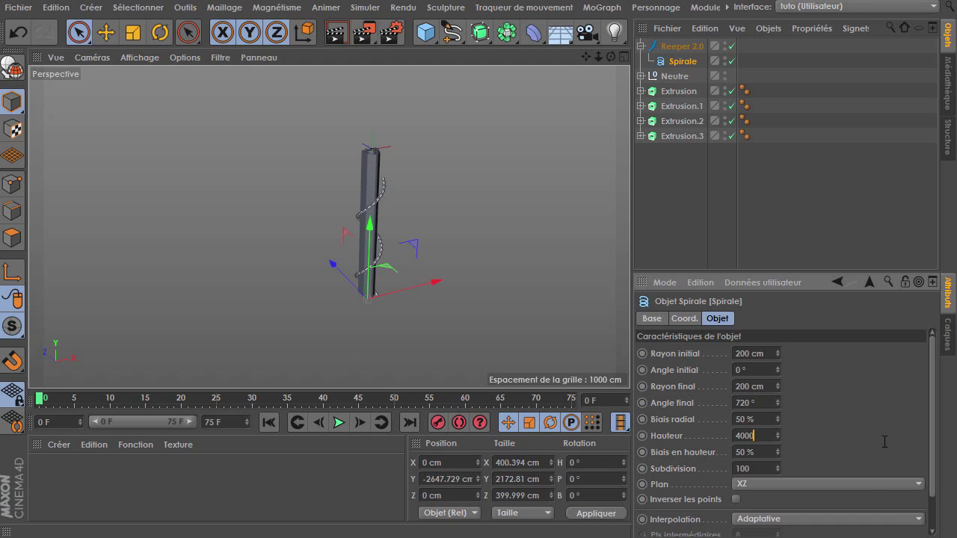
{"action": "key", "text": "Return"}
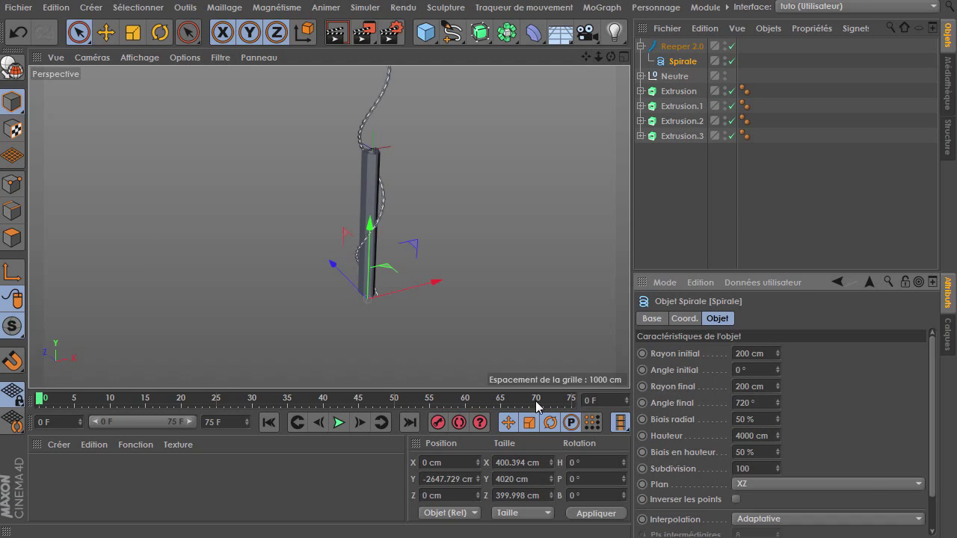
- Change the spiral's turns by setting its final angle to 2200°
{"action": "middle_click_drag", "start_coordinate": [222, 269], "coordinate": [439, 197], "text": "alt"}
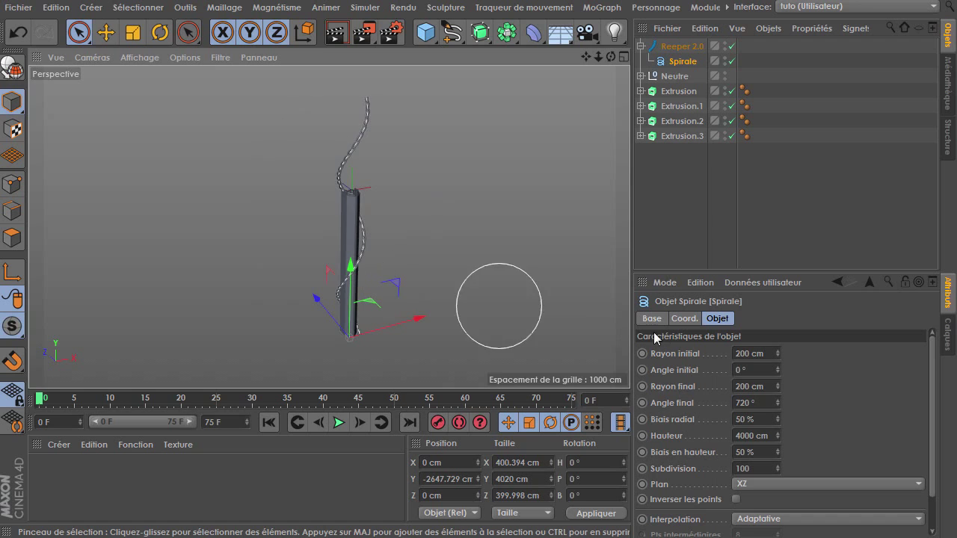
{"action": "left_click_drag", "start_coordinate": [776, 401], "coordinate": [776, 351]}
{"action": "left_click_drag", "start_coordinate": [776, 403], "coordinate": [776, 351]}
{"action": "left_click_drag", "start_coordinate": [776, 403], "coordinate": [775, 400]}
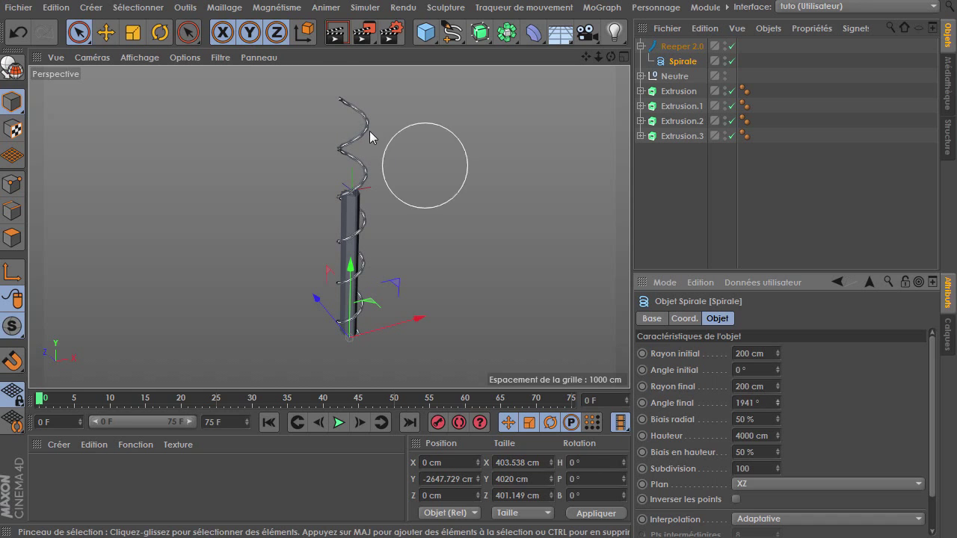
{"action": "mouse_move", "coordinate": [776, 402]}
{"action": "left_mouse_down"}
{"action": "mouse_move", "coordinate": [775, 359]}
{"action": "mouse_move", "coordinate": [775, 389]}
{"action": "mouse_move", "coordinate": [775, 374]}
{"action": "left_mouse_up"}
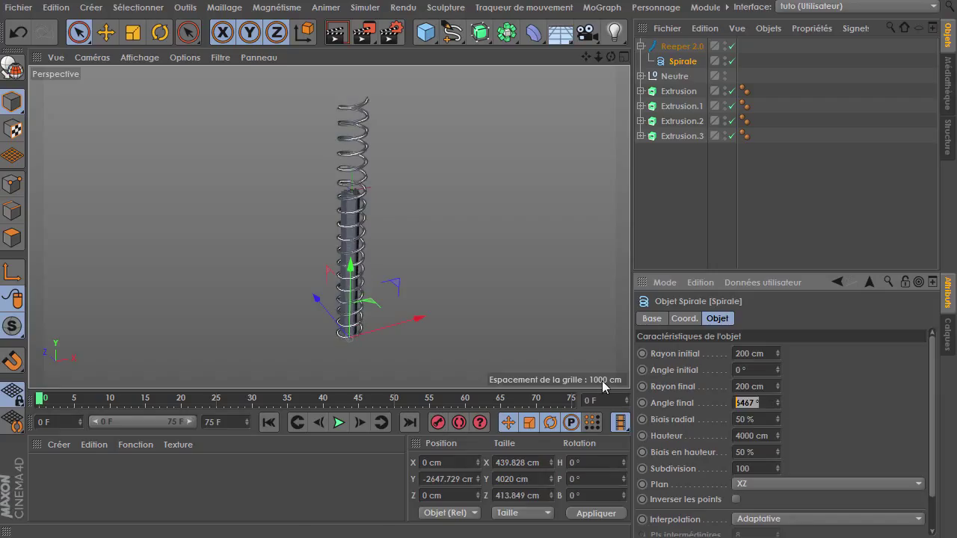
{"action": "type", "text": "2200"}
{"action": "key", "text": "Return"}
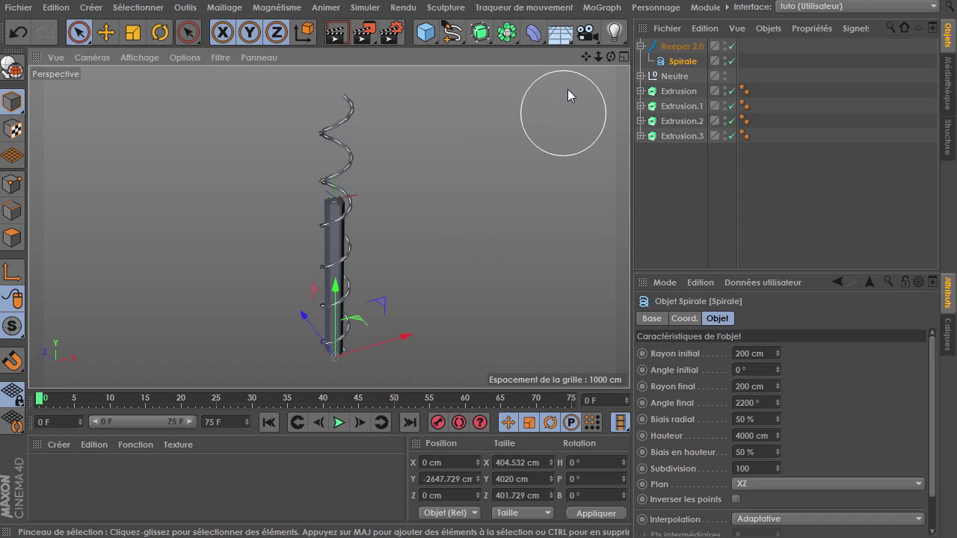
{"action": "mouse_move", "coordinate": [585, 58]}
{"action": "left_mouse_down"}
{"action": "mouse_move", "coordinate": [600, 58]}
{"action": "mouse_move", "coordinate": [555, 127]}
{"action": "left_mouse_up"}
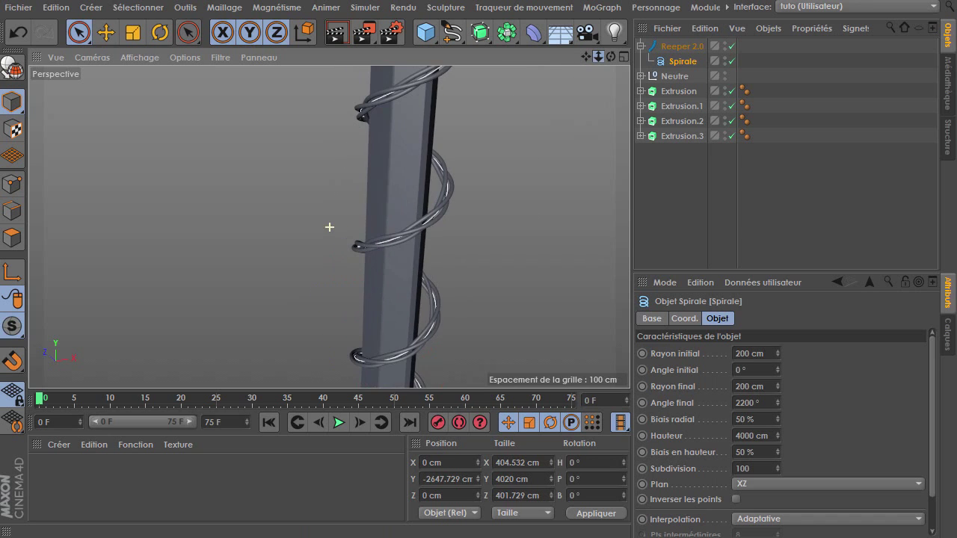
{"action": "scroll", "coordinate": [329, 226], "scroll_direction": "down", "scroll_amount": 2}
{"action": "scroll", "coordinate": [330, 226], "scroll_direction": "down", "scroll_amount": 2}
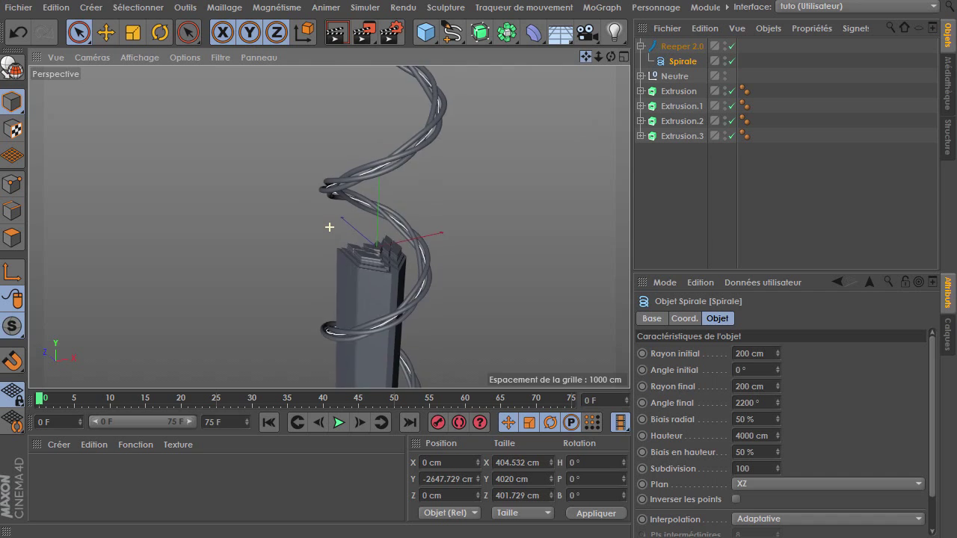
{"action": "scroll", "coordinate": [329, 225], "scroll_direction": "down", "scroll_amount": 2}
{"action": "scroll", "coordinate": [329, 227], "scroll_direction": "down", "scroll_amount": 2}
{"action": "scroll", "coordinate": [329, 225], "scroll_direction": "down", "scroll_amount": 2}
{"action": "scroll", "coordinate": [330, 226], "scroll_direction": "down", "scroll_amount": 2}
{"action": "scroll", "coordinate": [329, 225], "scroll_direction": "down", "scroll_amount": 2}
{"action": "scroll", "coordinate": [330, 226], "scroll_direction": "down", "scroll_amount": 2}
{"action": "left_click_drag", "start_coordinate": [610, 56], "coordinate": [611, 97]}
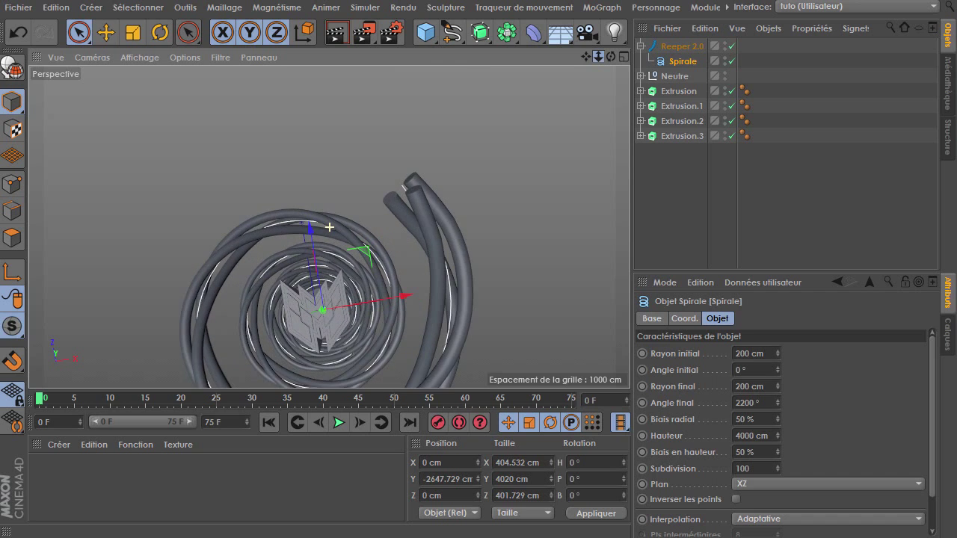
{"action": "left_click_drag", "start_coordinate": [611, 57], "coordinate": [608, 23]}
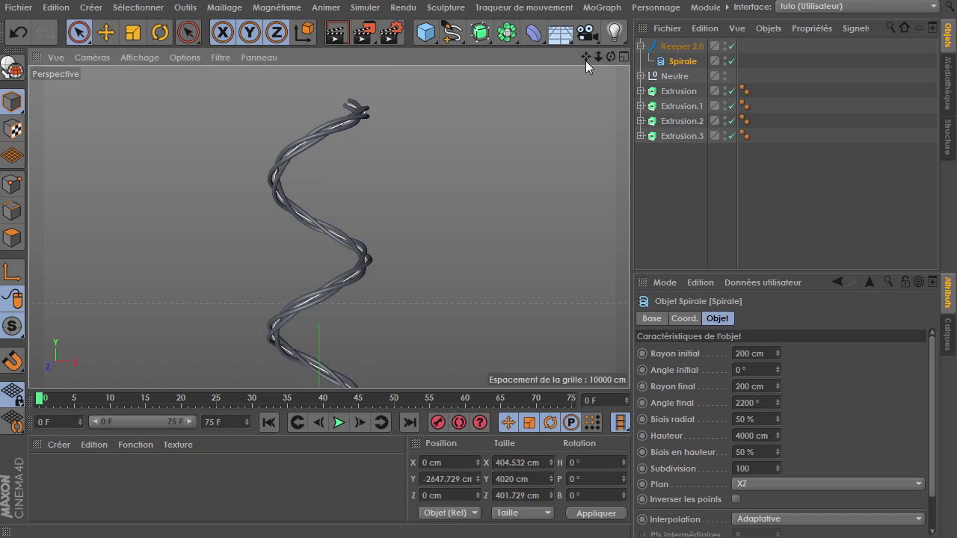
{"action": "left_click_drag", "start_coordinate": [585, 60], "coordinate": [564, 115]}
- Raise the spiral's final radius to 552 cm and view the flared top coils
{"action": "scroll", "coordinate": [474, 294], "scroll_direction": "down", "scroll_amount": 3}
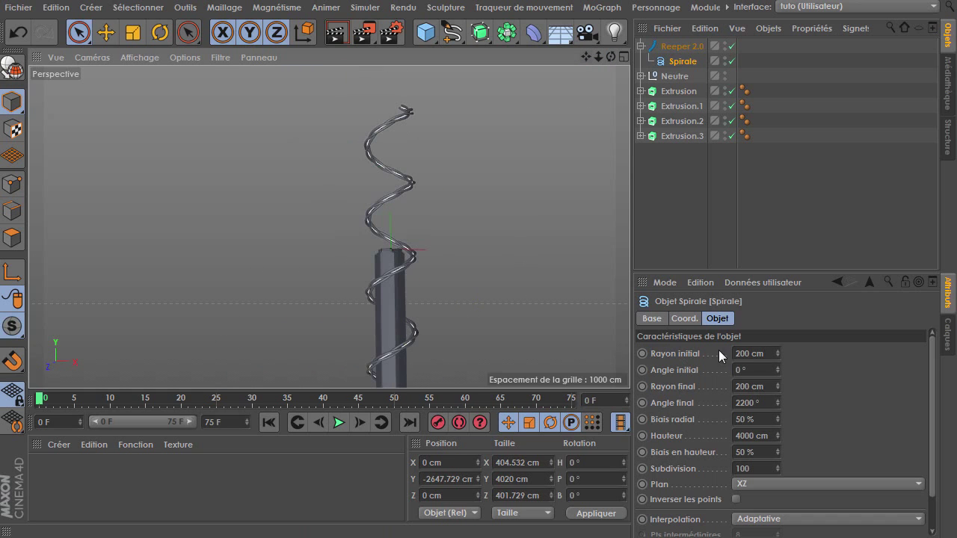
{"action": "left_click_drag", "start_coordinate": [777, 386], "coordinate": [777, 351]}
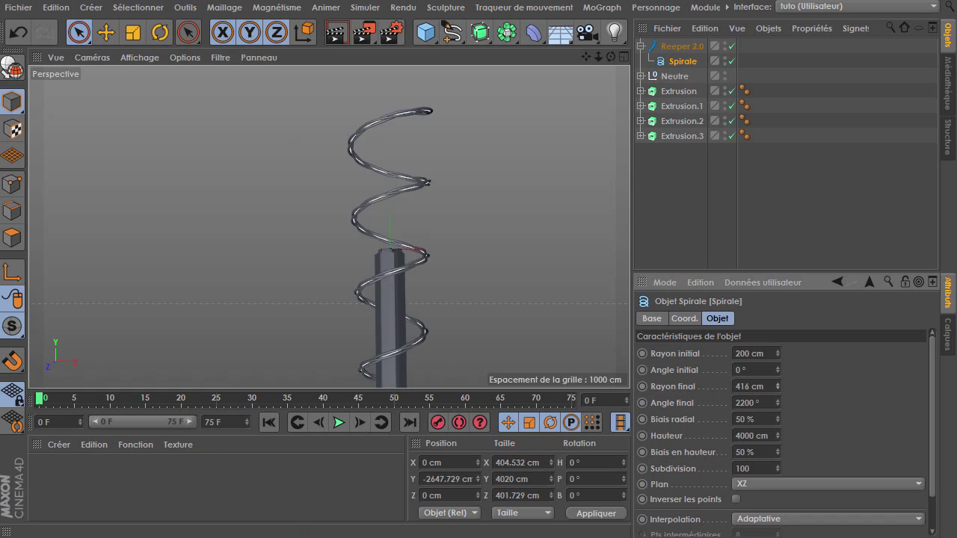
{"action": "left_click_drag", "start_coordinate": [777, 386], "coordinate": [777, 366]}
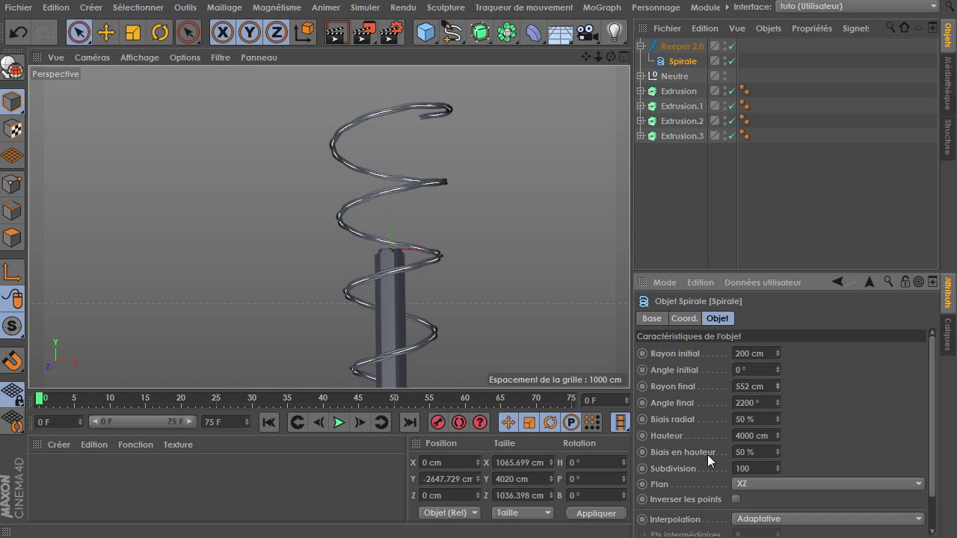
{"action": "right_click_drag", "start_coordinate": [461, 262], "coordinate": [394, 355], "text": "alt"}
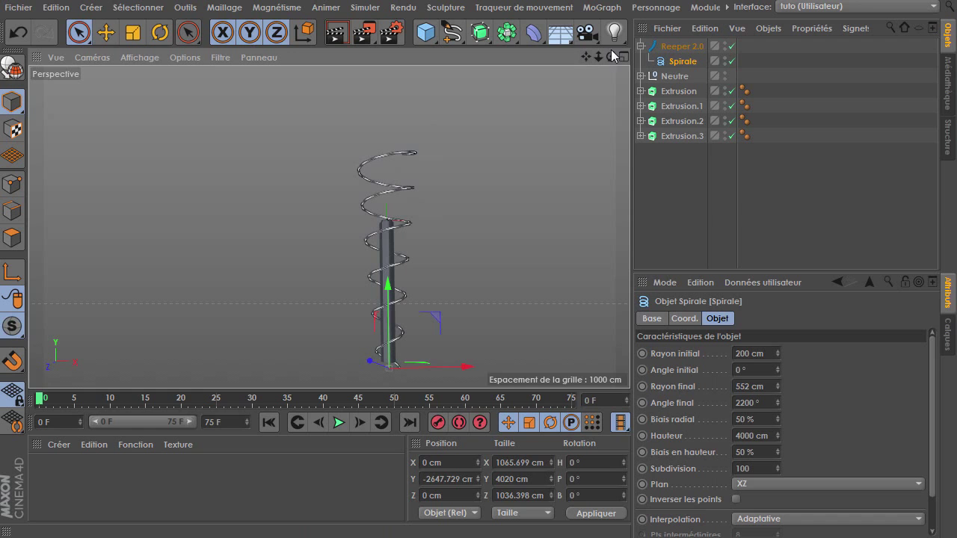
{"action": "left_click_drag", "start_coordinate": [607, 57], "coordinate": [598, 49]}
{"action": "scroll", "coordinate": [329, 226], "scroll_direction": "up", "scroll_amount": 5}
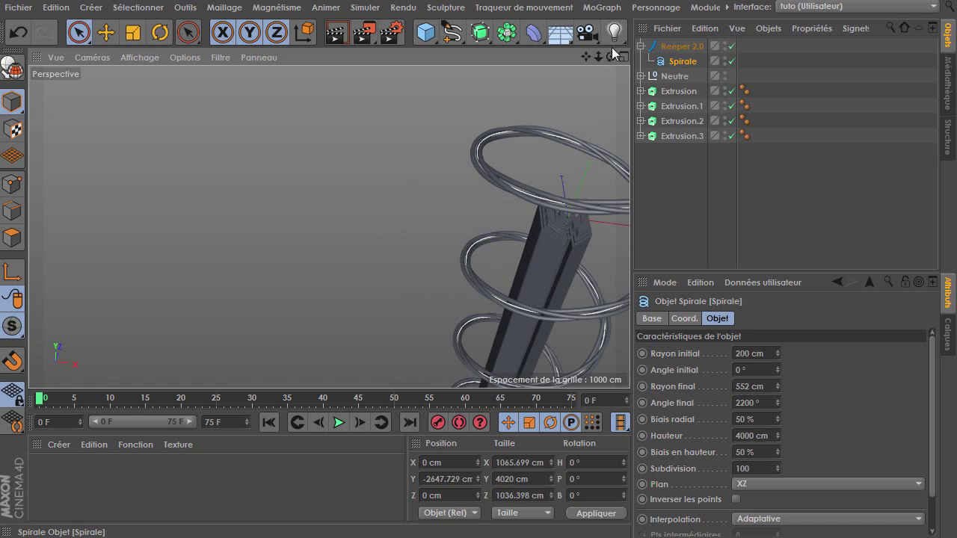
- Select Reeper 2.0 and raise its strand count to 8
{"action": "scroll", "coordinate": [331, 224], "scroll_direction": "down", "scroll_amount": 3}
{"action": "scroll", "coordinate": [331, 224], "scroll_direction": "down", "scroll_amount": 2}
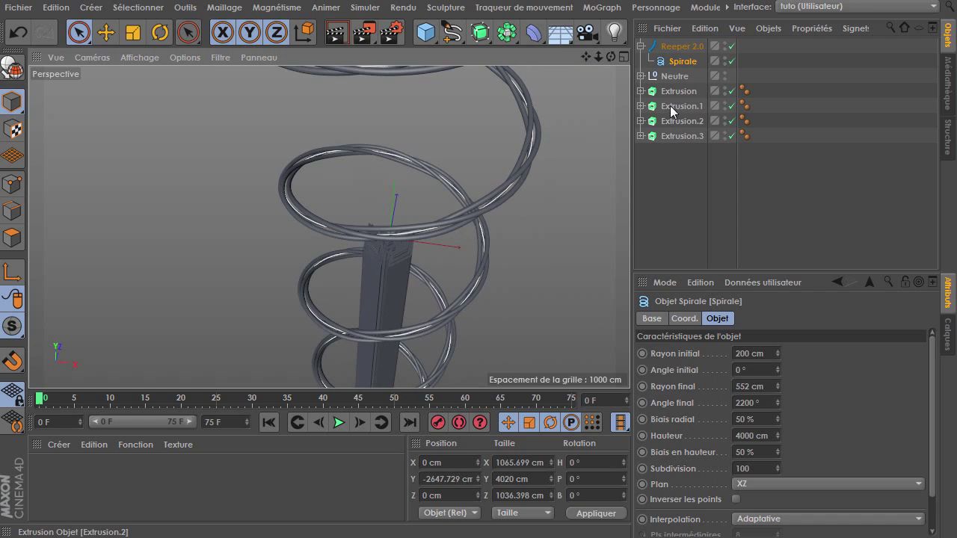
{"action": "left_click", "coordinate": [670, 48]}
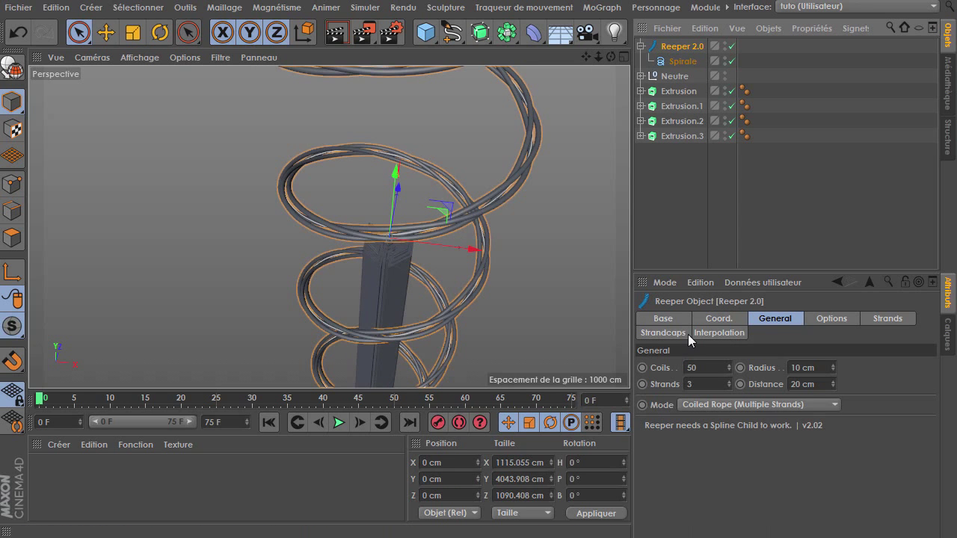
{"action": "left_click", "coordinate": [729, 380]}
{"action": "left_click", "coordinate": [730, 381]}
{"action": "left_click", "coordinate": [729, 380]}
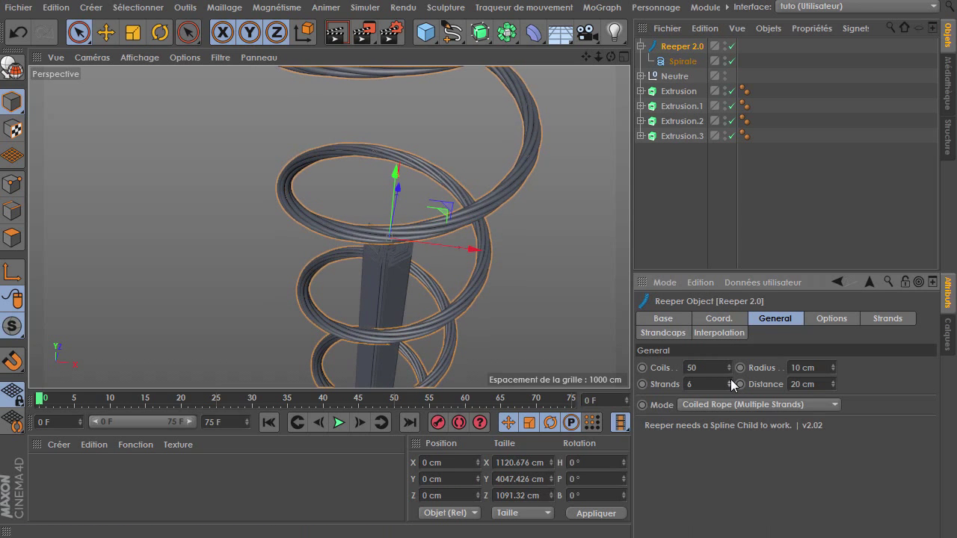
{"action": "left_click", "coordinate": [729, 380]}
{"action": "left_click", "coordinate": [730, 381]}
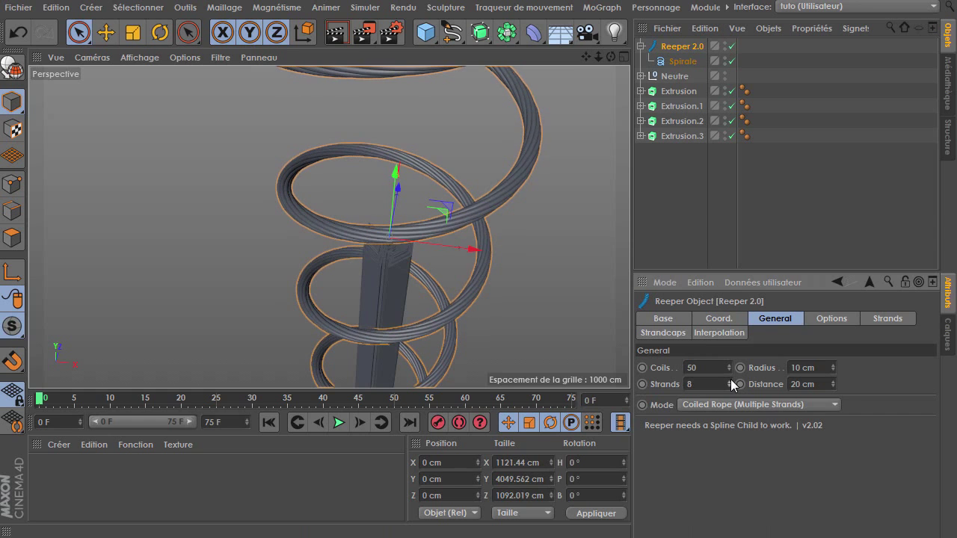
{"action": "left_click_drag", "start_coordinate": [832, 384], "coordinate": [831, 360]}
- Set the rope radius to 14 cm and the strand distance to 45 cm
{"action": "scroll", "coordinate": [489, 209], "scroll_direction": "up", "scroll_amount": 3}
{"action": "left_click", "coordinate": [831, 371]}
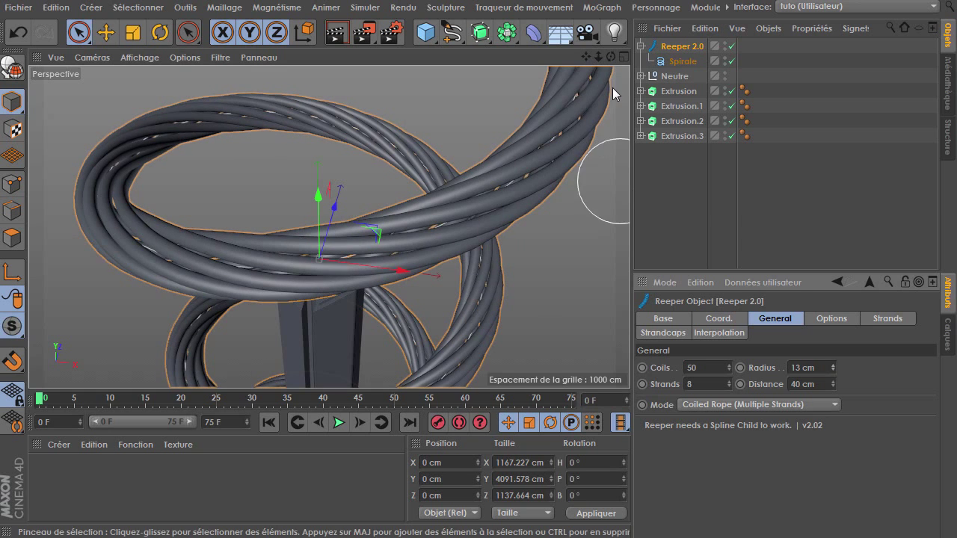
{"action": "mouse_move", "coordinate": [611, 57]}
{"action": "left_mouse_down"}
{"action": "mouse_move", "coordinate": [583, 74]}
{"action": "mouse_move", "coordinate": [689, 252]}
{"action": "left_mouse_up"}
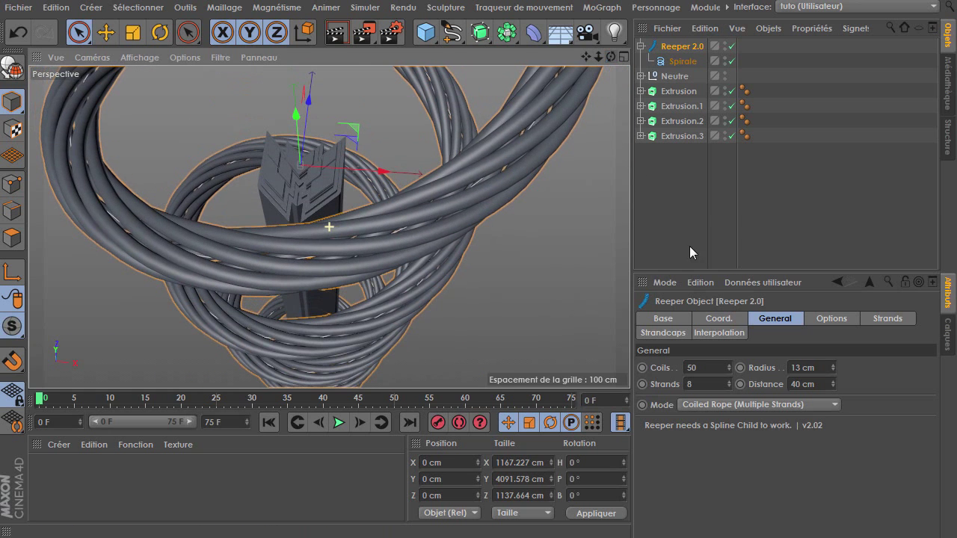
{"action": "left_click", "coordinate": [831, 361]}
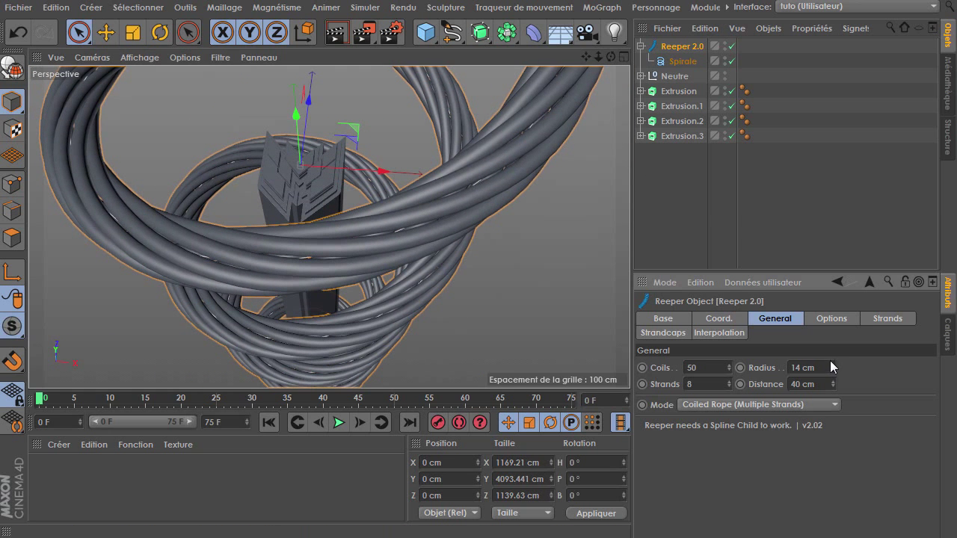
{"action": "left_click_drag", "start_coordinate": [832, 381], "coordinate": [831, 380]}
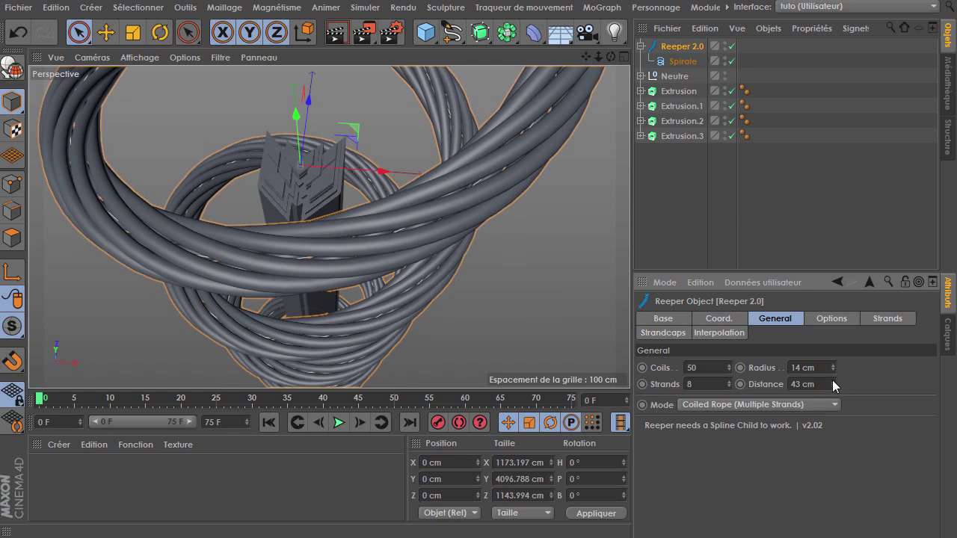
{"action": "mouse_move", "coordinate": [449, 224]}
{"action": "left_mouse_down", "text": "alt"}
{"action": "mouse_move", "coordinate": [329, 227]}
{"action": "mouse_move", "coordinate": [725, 302]}
{"action": "left_mouse_up", "text": "alt"}
{"action": "left_click", "coordinate": [832, 381]}
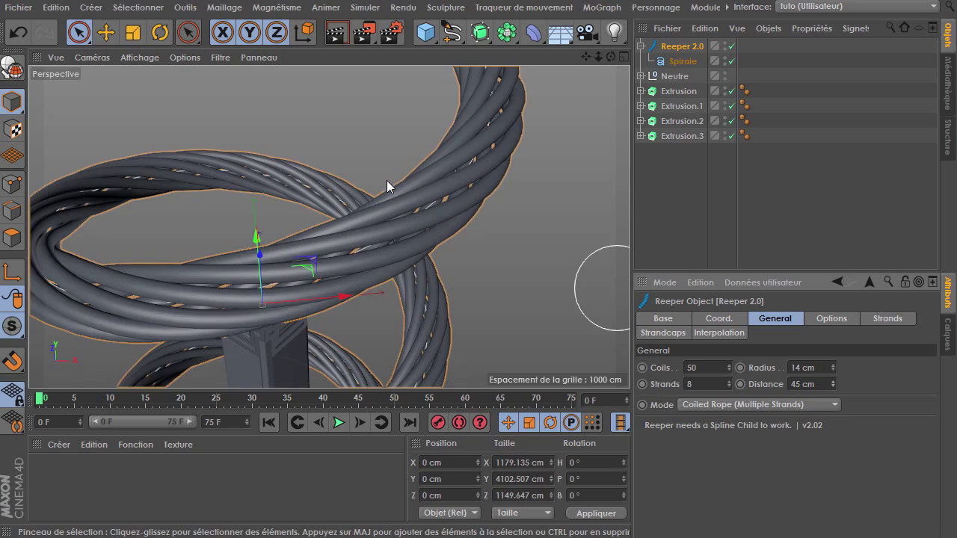
{"action": "left_click_drag", "start_coordinate": [386, 180], "coordinate": [376, 162], "text": "alt"}
{"action": "left_click_drag", "start_coordinate": [597, 58], "coordinate": [607, 59]}
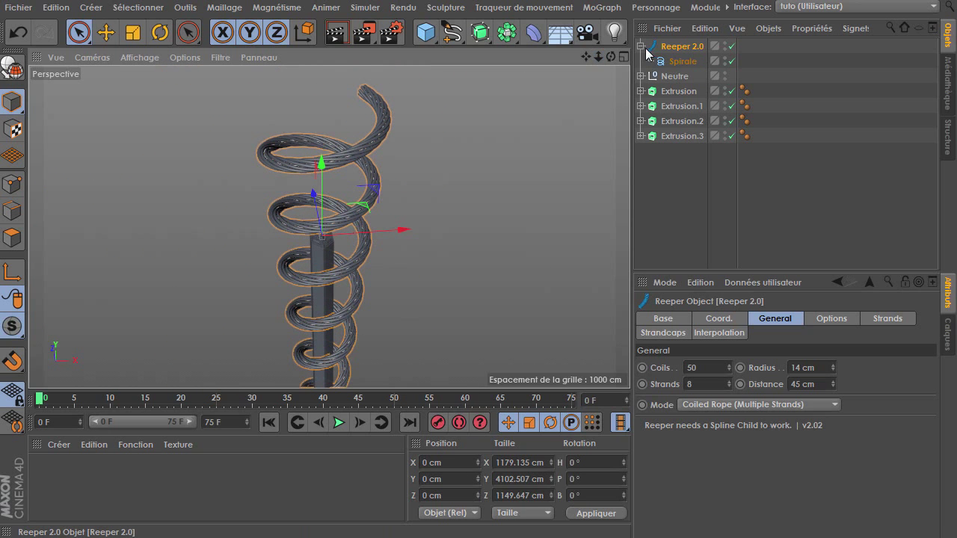
- Duplicate Reeper 2.0 with its spiral and reverse the copy's final angle to -2200°
{"action": "left_click", "coordinate": [641, 46]}
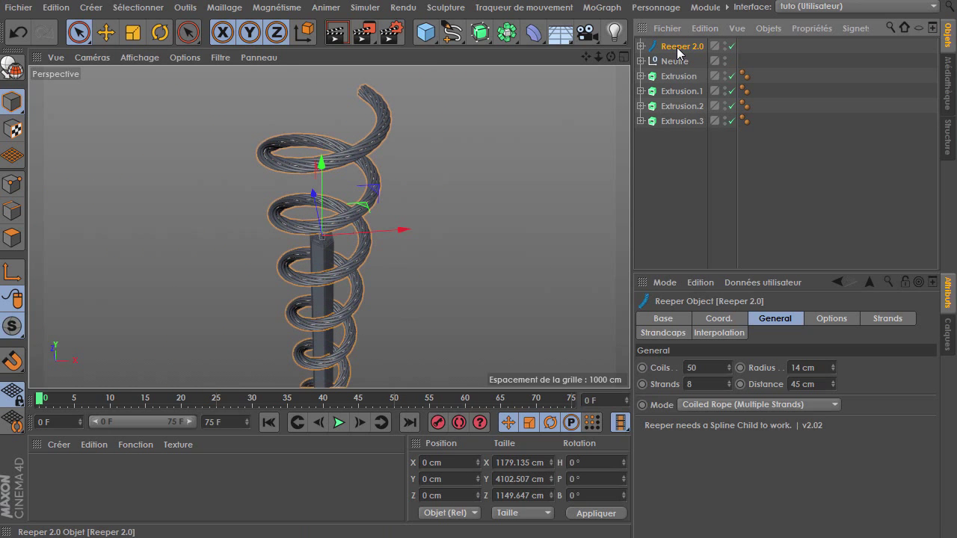
{"action": "left_click_drag", "start_coordinate": [677, 57], "coordinate": [677, 60], "text": "ctrl"}
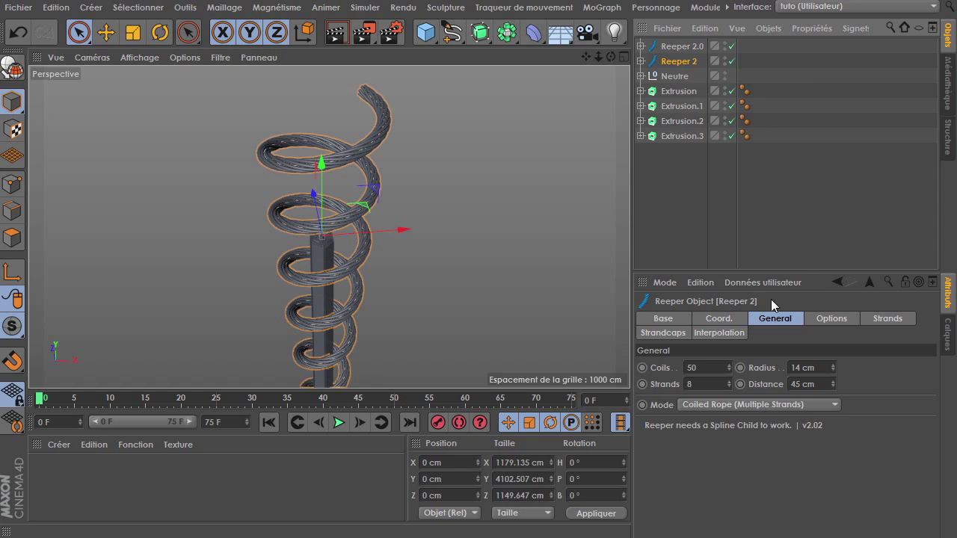
{"action": "left_click", "coordinate": [641, 62]}
{"action": "left_click", "coordinate": [677, 76]}
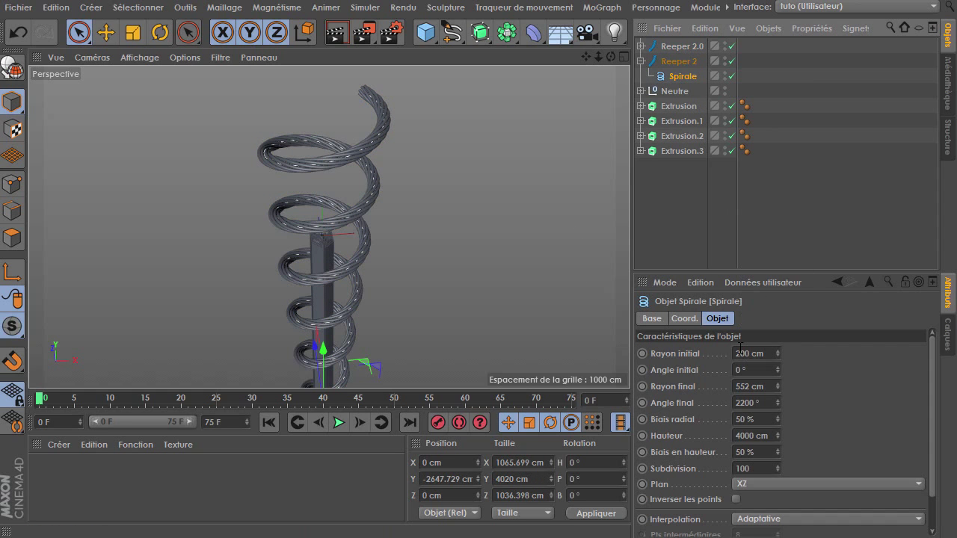
{"action": "left_click", "coordinate": [739, 403]}
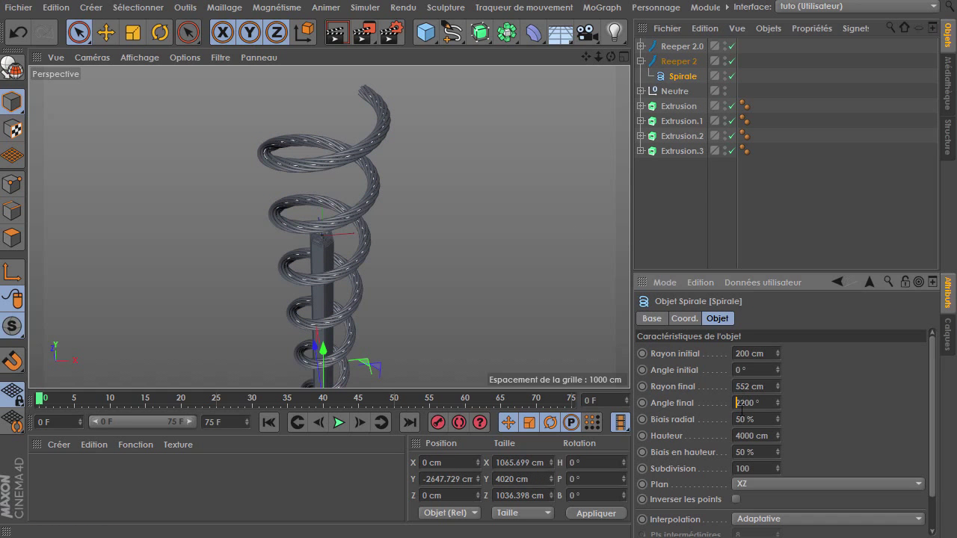
{"action": "type", "text": "-"}
{"action": "key", "text": "Return"}
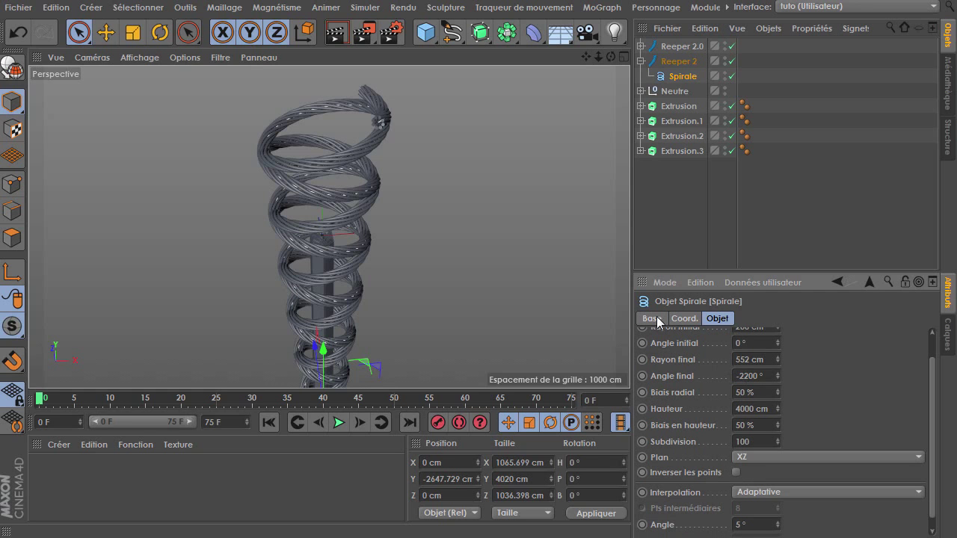
- Reduce the copied spiral's starting radius to 138 cm
{"action": "left_click_drag", "start_coordinate": [780, 356], "coordinate": [777, 360]}
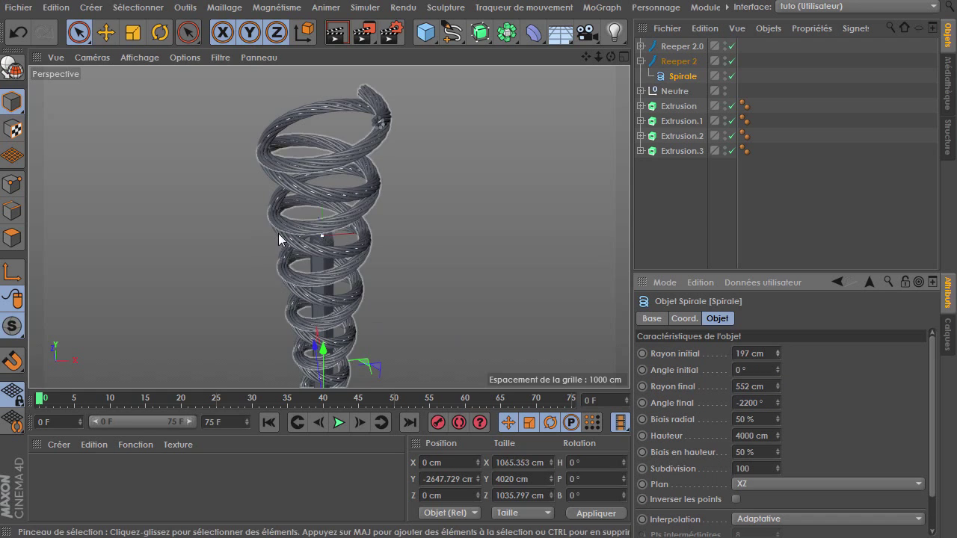
{"action": "scroll", "coordinate": [277, 217], "scroll_direction": "up", "scroll_amount": 3}
{"action": "scroll", "coordinate": [356, 178], "scroll_direction": "down", "scroll_amount": 2}
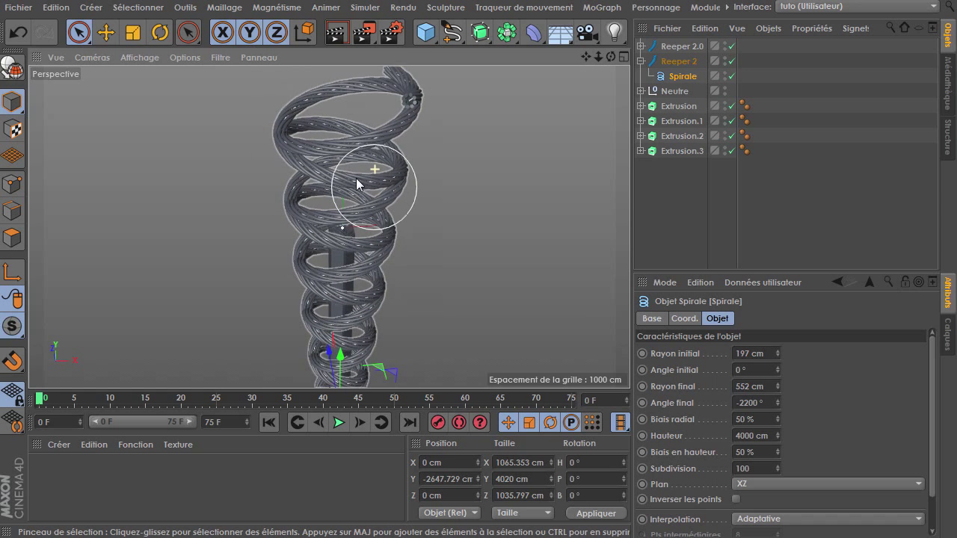
{"action": "scroll", "coordinate": [361, 74], "scroll_direction": "down", "scroll_amount": 1}
{"action": "scroll", "coordinate": [350, 313], "scroll_direction": "down", "scroll_amount": 1}
{"action": "scroll", "coordinate": [349, 312], "scroll_direction": "up", "scroll_amount": 3}
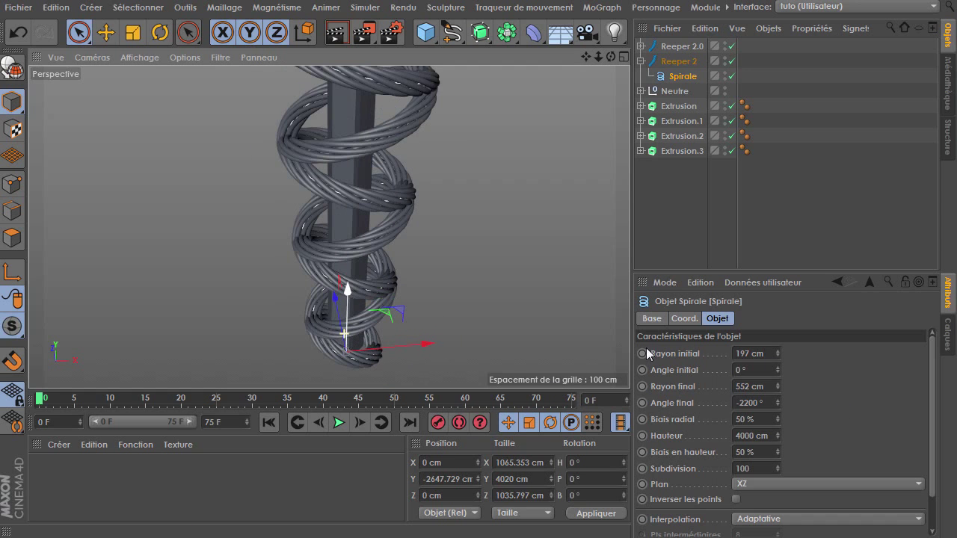
{"action": "mouse_move", "coordinate": [777, 354]}
{"action": "left_mouse_down"}
{"action": "mouse_move", "coordinate": [778, 373]}
{"action": "mouse_move", "coordinate": [778, 360]}
{"action": "left_mouse_up"}
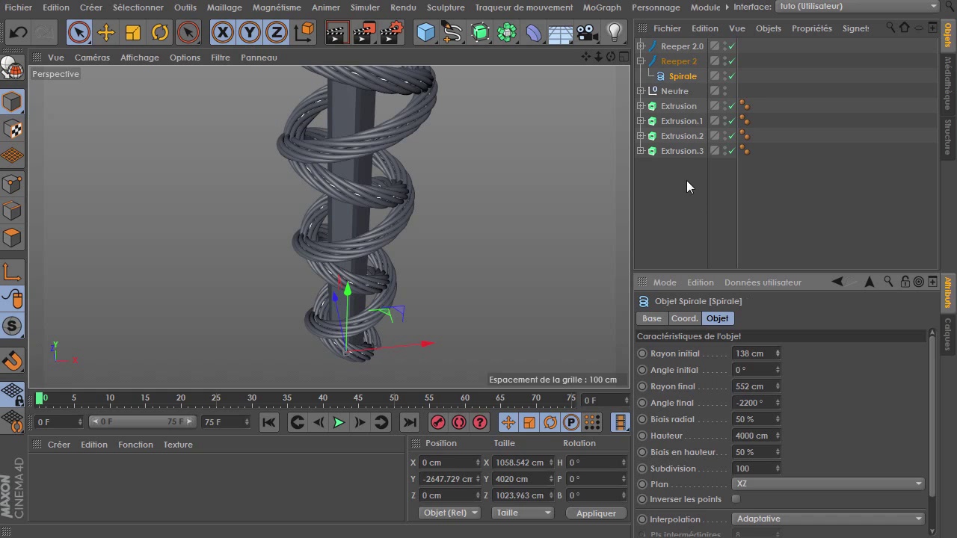
- Set the first rope's spiral starting radius to 253 cm
{"action": "left_click", "coordinate": [641, 47]}
{"action": "left_click", "coordinate": [665, 60]}
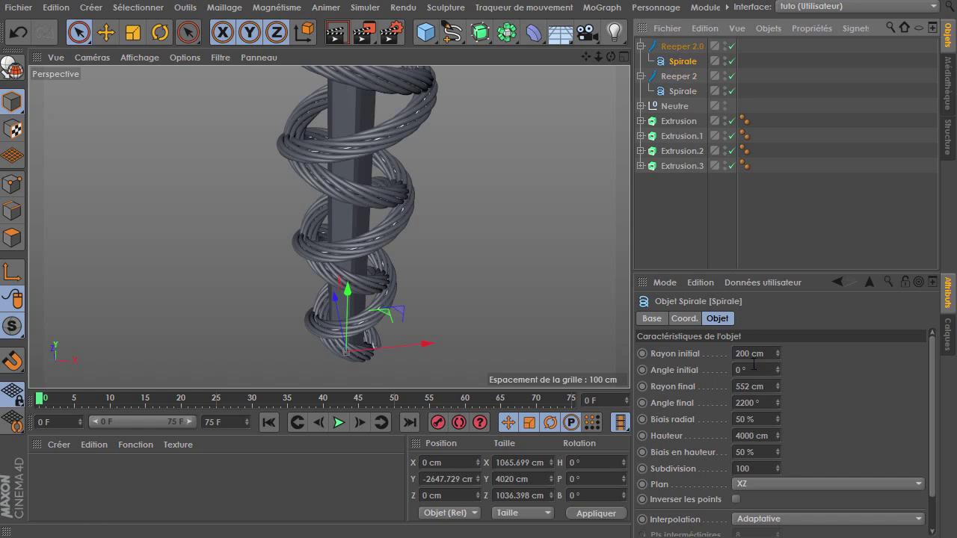
{"action": "left_click_drag", "start_coordinate": [777, 351], "coordinate": [777, 329]}
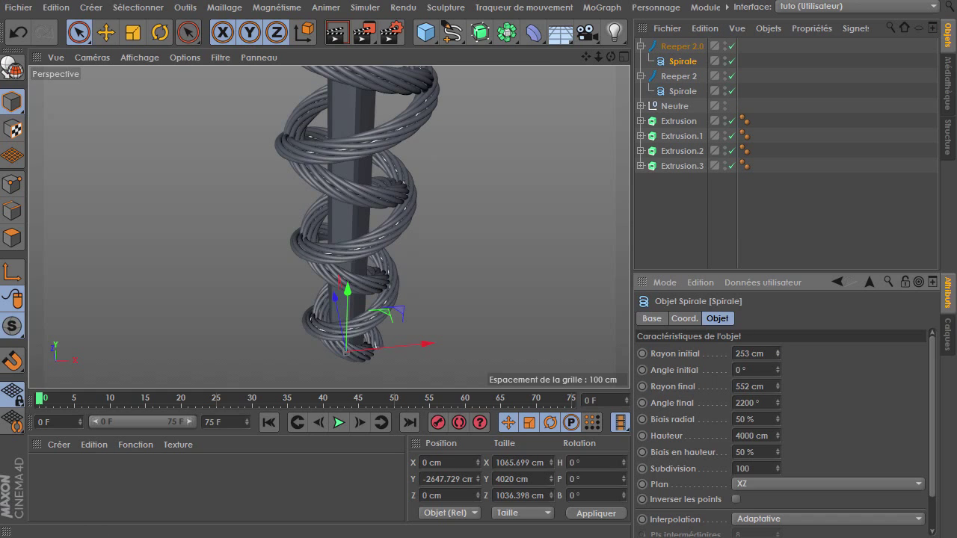
{"action": "left_click", "coordinate": [777, 355]}
{"action": "scroll", "coordinate": [306, 249], "scroll_direction": "up", "scroll_amount": 2}
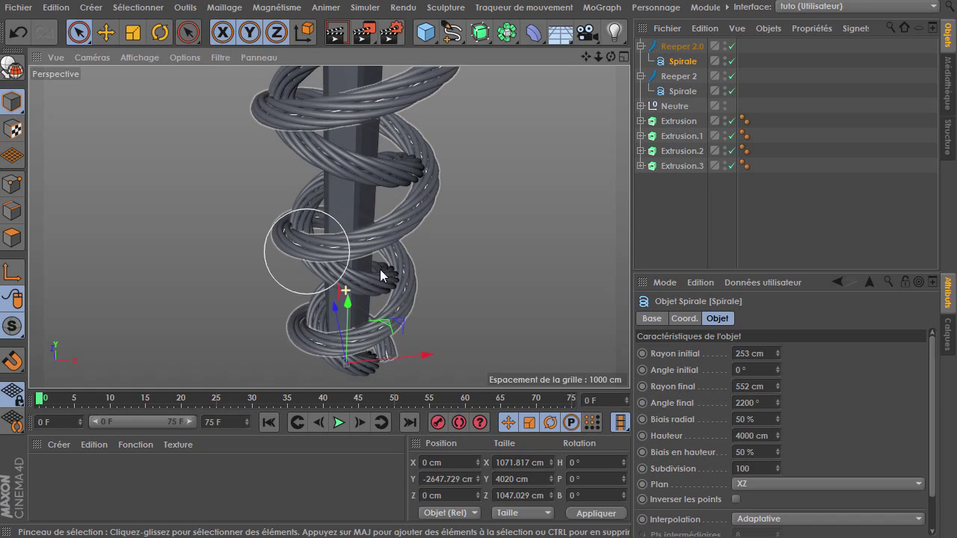
- Set the second rope's spiral starting radius to 200 cm
{"action": "left_click", "coordinate": [663, 91]}
{"action": "left_click_drag", "start_coordinate": [777, 351], "coordinate": [777, 348]}
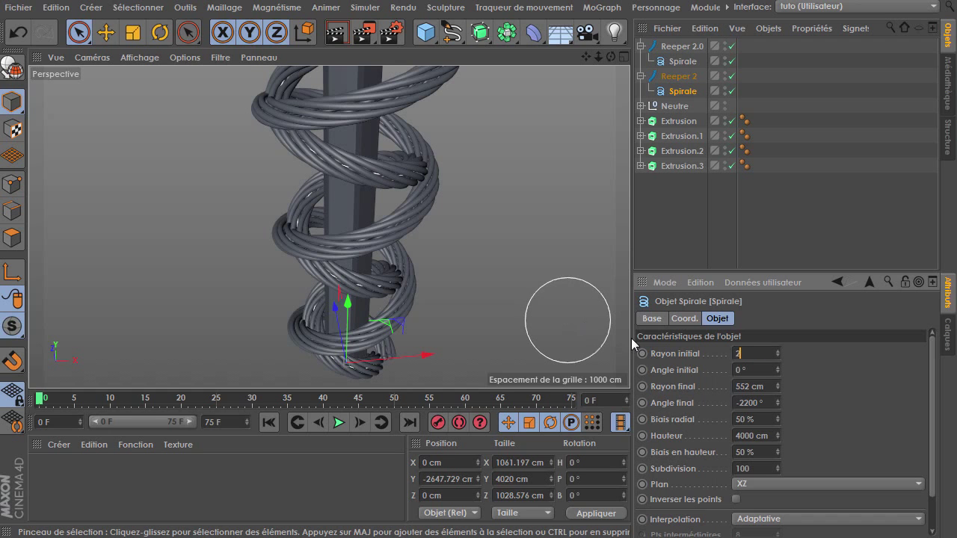
{"action": "type", "text": "00"}
{"action": "key", "text": "Return"}
{"action": "scroll", "coordinate": [374, 344], "scroll_direction": "up", "scroll_amount": 3}
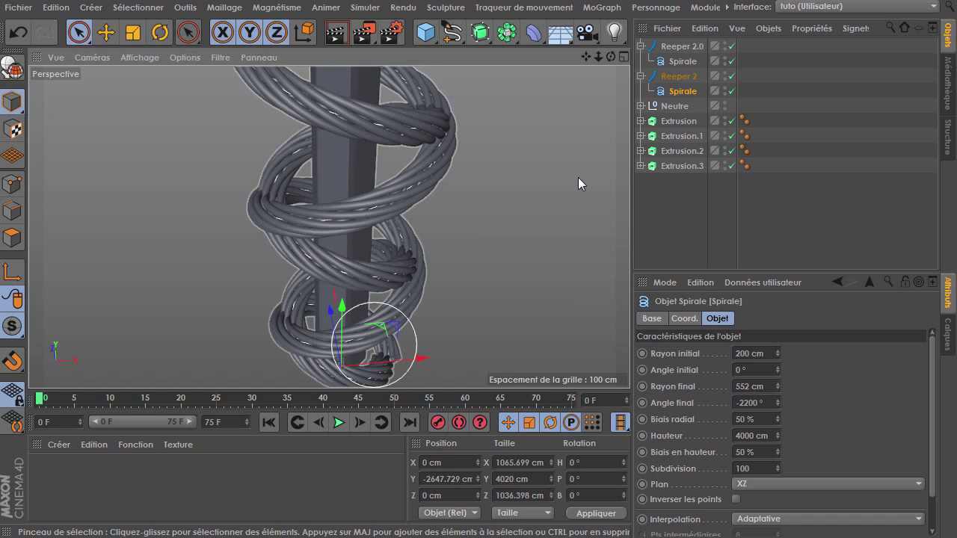
{"action": "left_click", "coordinate": [677, 76]}
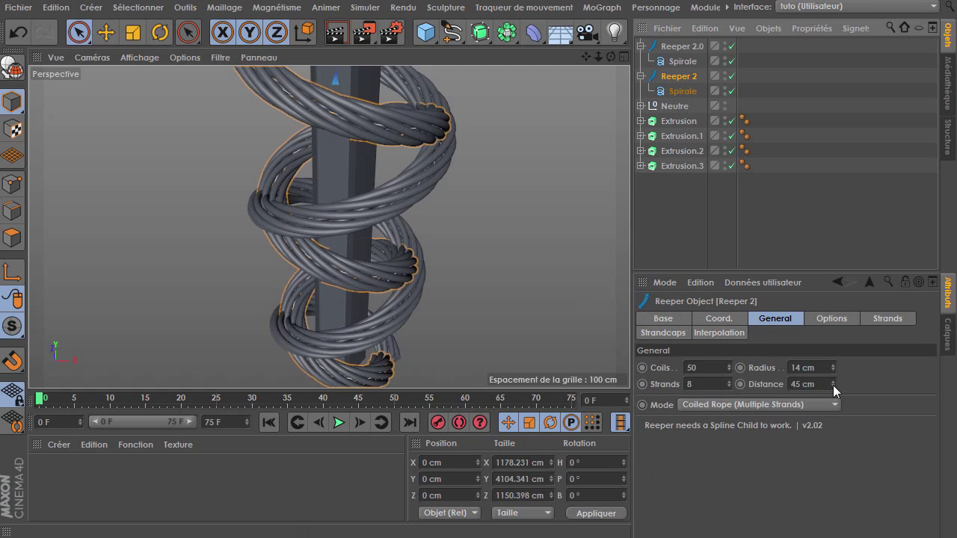
- Give Reeper 2 a 28 cm strand distance and a 9 cm radius
{"action": "mouse_move", "coordinate": [835, 384]}
{"action": "left_mouse_down"}
{"action": "mouse_move", "coordinate": [835, 407]}
{"action": "mouse_move", "coordinate": [835, 396]}
{"action": "left_mouse_up"}
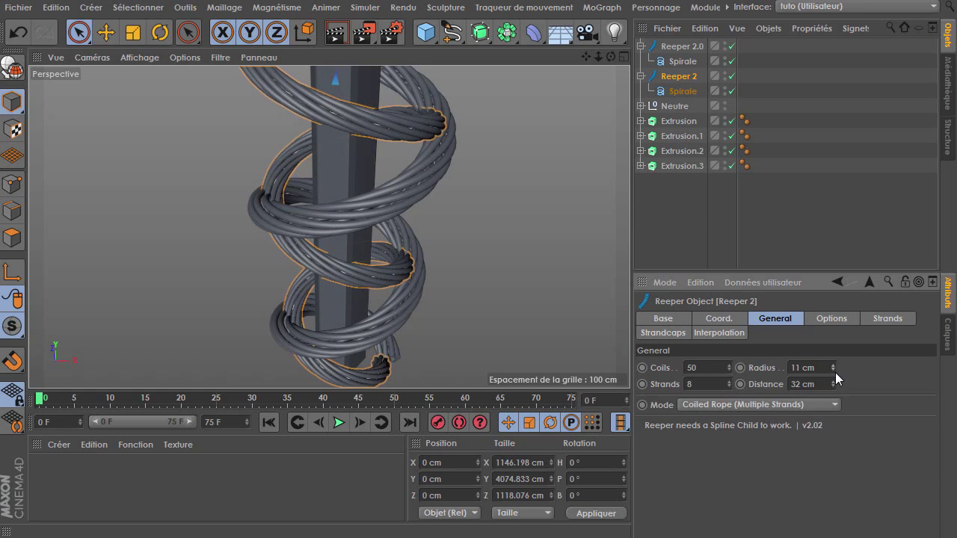
{"action": "scroll", "coordinate": [380, 359], "scroll_direction": "up", "scroll_amount": 2}
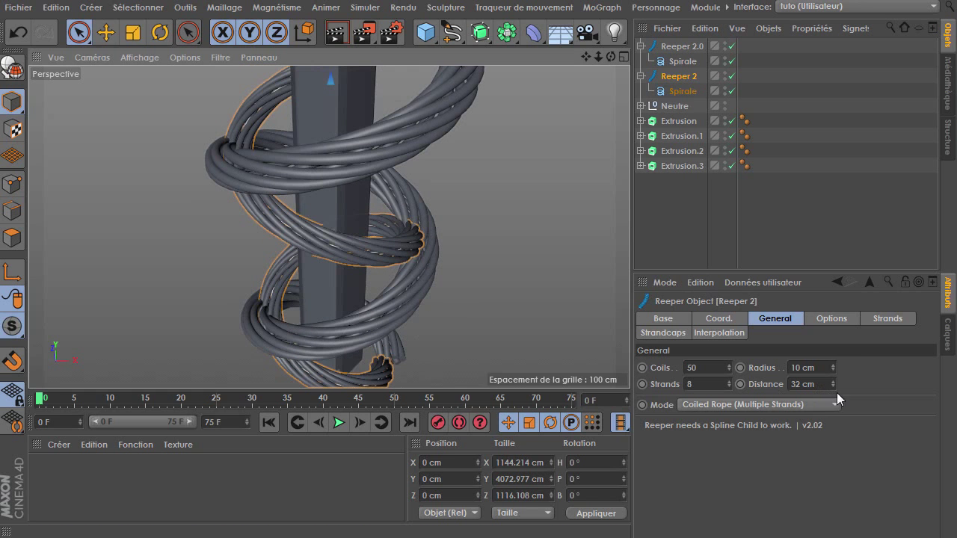
{"action": "left_click_drag", "start_coordinate": [832, 386], "coordinate": [832, 392]}
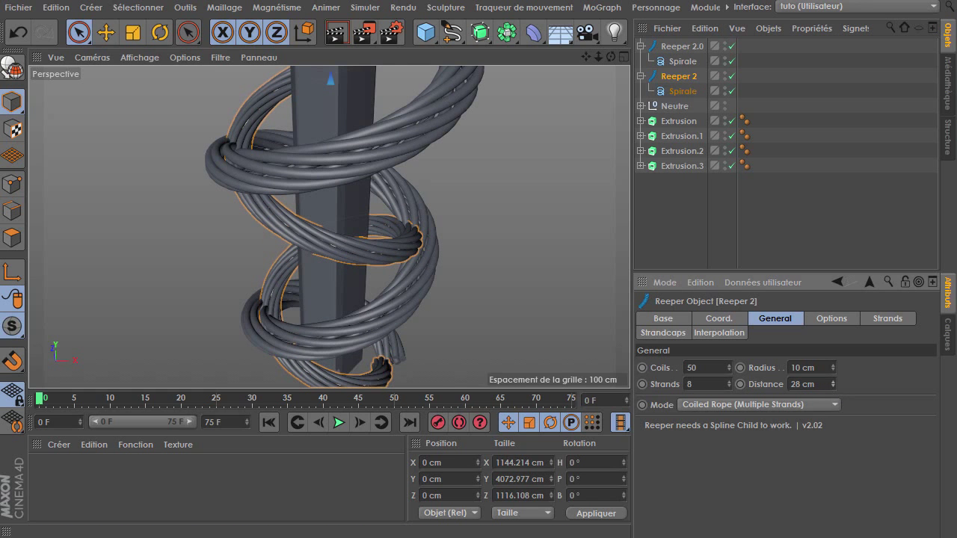
{"action": "left_click", "coordinate": [831, 371]}
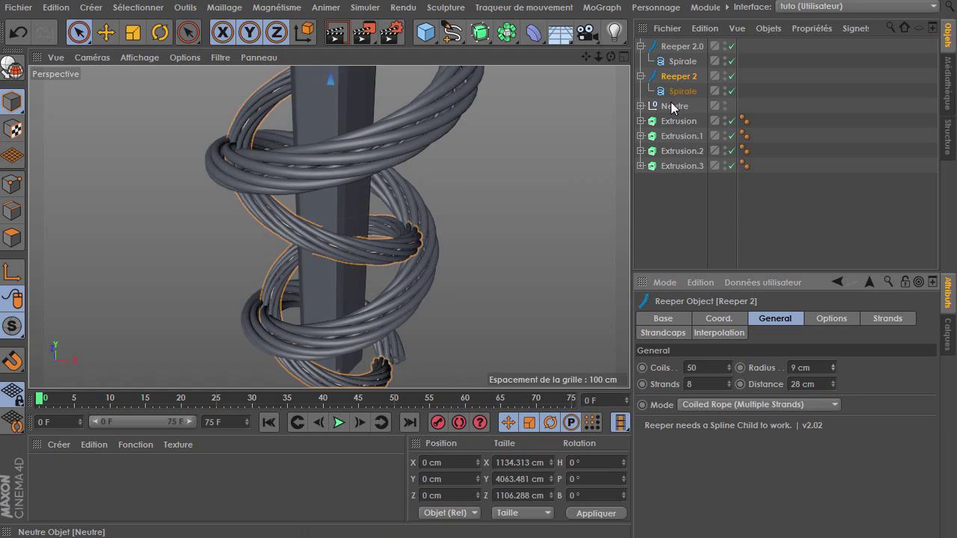
{"action": "scroll", "coordinate": [474, 303], "scroll_direction": "up", "scroll_amount": 2}
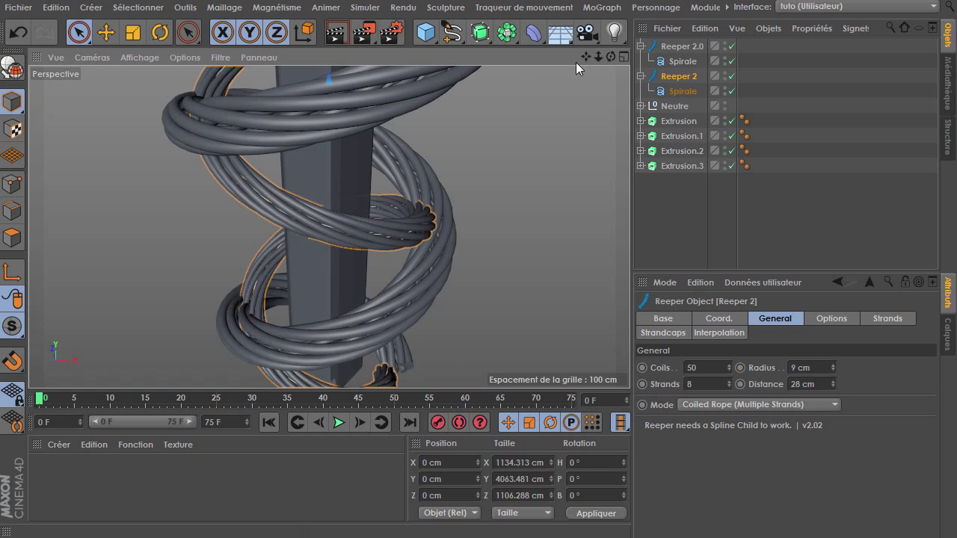
{"action": "left_click_drag", "start_coordinate": [608, 52], "coordinate": [614, 64]}
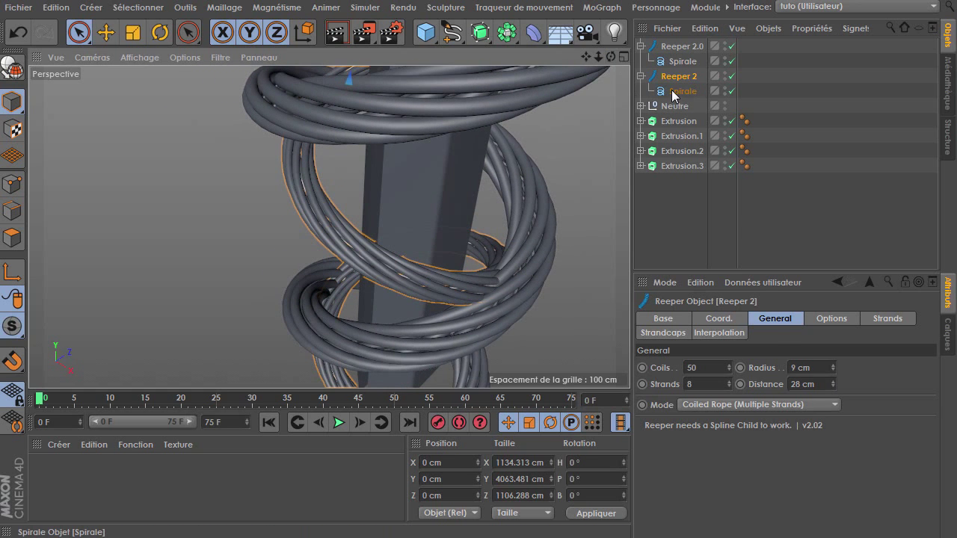
- Shrink Reeper 2's spiral starting radius to 159 cm
{"action": "left_click", "coordinate": [677, 92]}
{"action": "left_click_drag", "start_coordinate": [777, 354], "coordinate": [777, 366]}
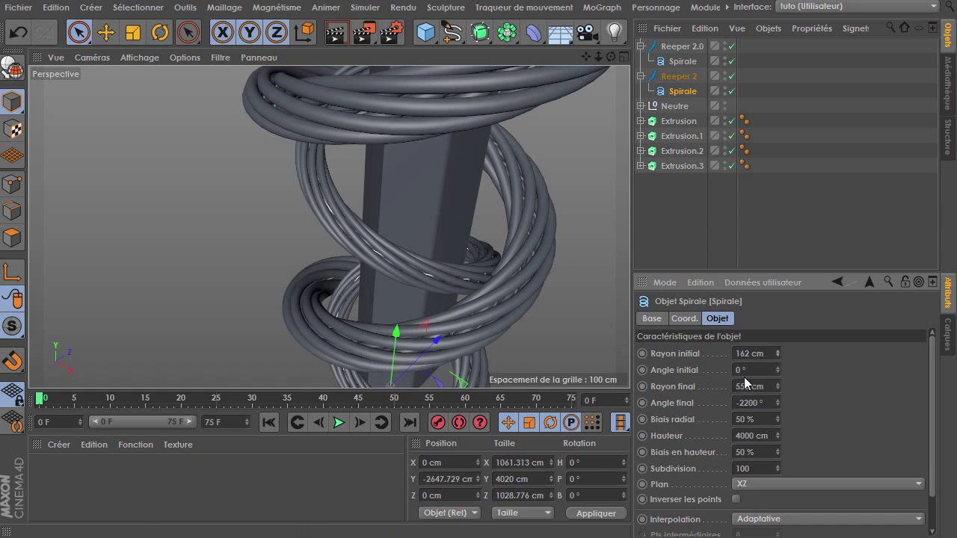
{"action": "left_click_drag", "start_coordinate": [779, 355], "coordinate": [779, 358]}
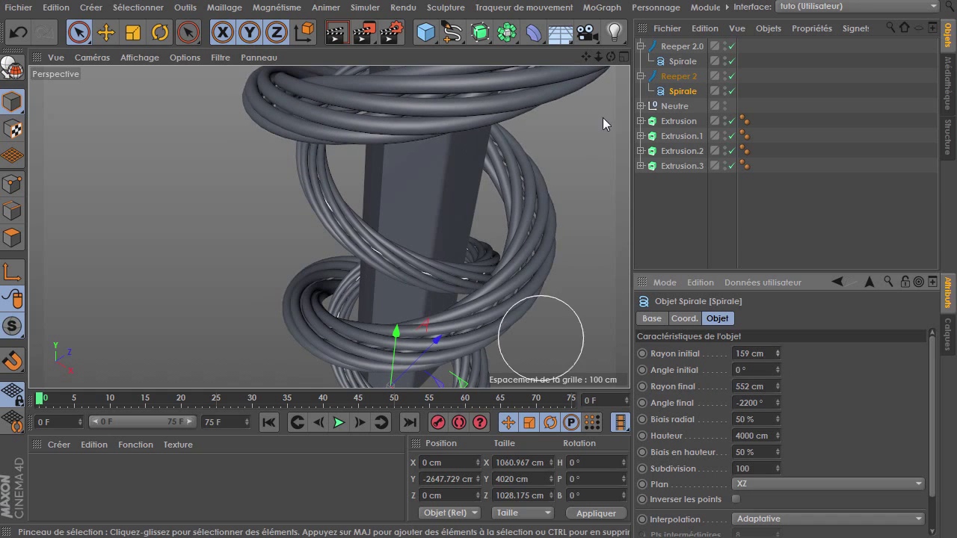
{"action": "left_click_drag", "start_coordinate": [610, 57], "coordinate": [610, 247]}
{"action": "mouse_move", "coordinate": [597, 60]}
{"action": "left_mouse_down"}
{"action": "mouse_move", "coordinate": [597, 83]}
{"action": "mouse_move", "coordinate": [603, 54]}
{"action": "mouse_move", "coordinate": [610, 83]}
{"action": "mouse_move", "coordinate": [361, 74]}
{"action": "left_mouse_up"}
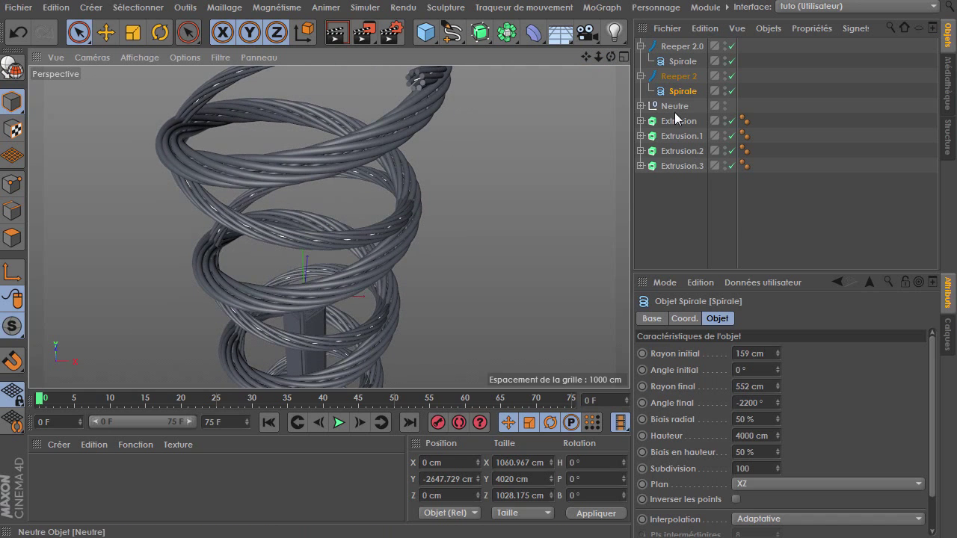
- Reduce that spiral's final radius to about 450 cm and inspect it from the side
{"action": "left_click_drag", "start_coordinate": [779, 388], "coordinate": [777, 415]}
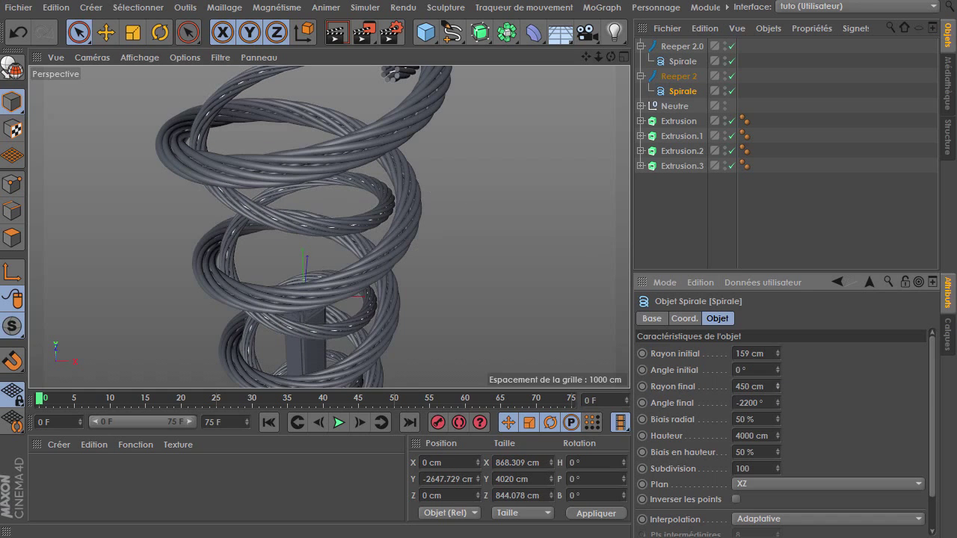
{"action": "left_click_drag", "start_coordinate": [610, 57], "coordinate": [441, 61]}
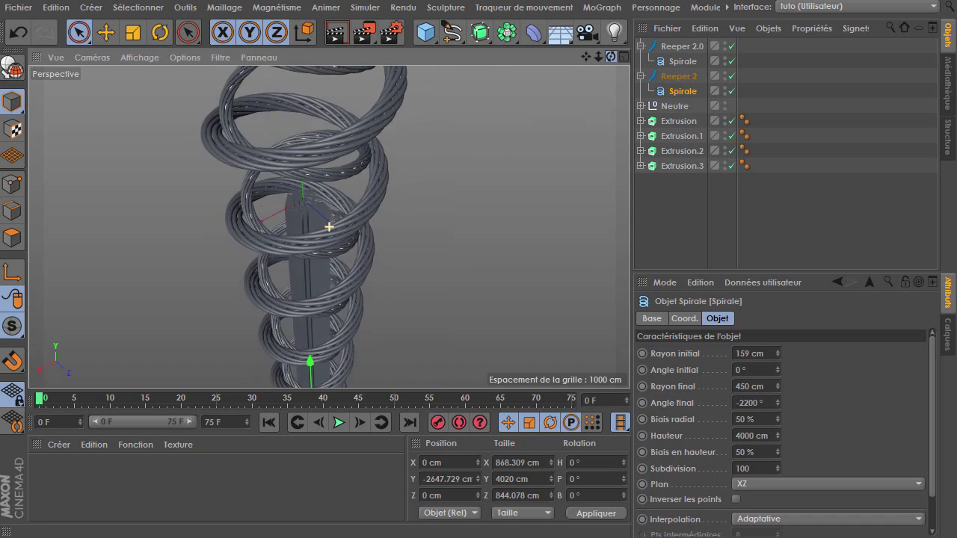
{"action": "mouse_move", "coordinate": [441, 61]}
{"action": "left_mouse_down"}
{"action": "mouse_move", "coordinate": [571, 87]}
{"action": "mouse_move", "coordinate": [365, 282]}
{"action": "left_mouse_up"}
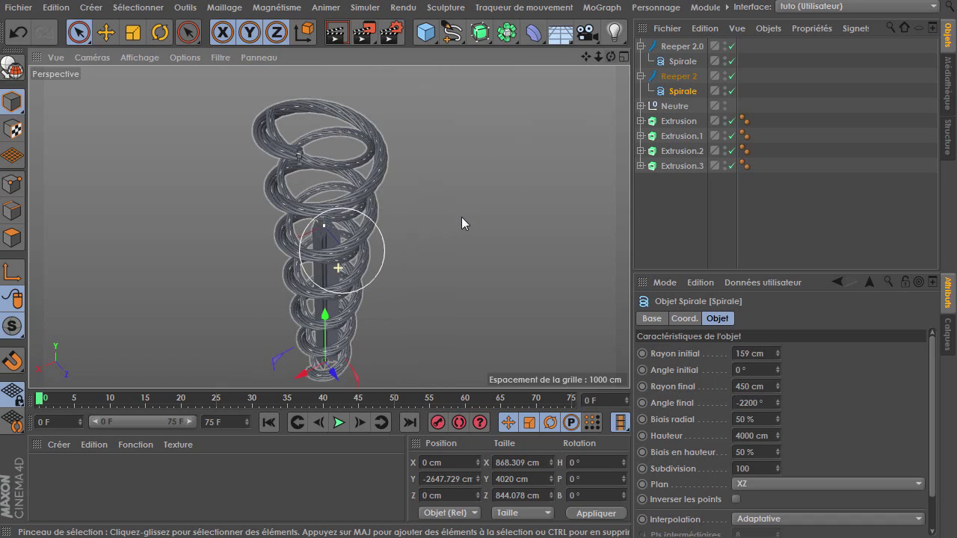
{"action": "left_click_drag", "start_coordinate": [598, 57], "coordinate": [624, 57]}
- Drag the first Reeper 2.0 rope's Distance up to about 51 cm, then look down the helix
{"action": "left_click", "coordinate": [682, 46]}
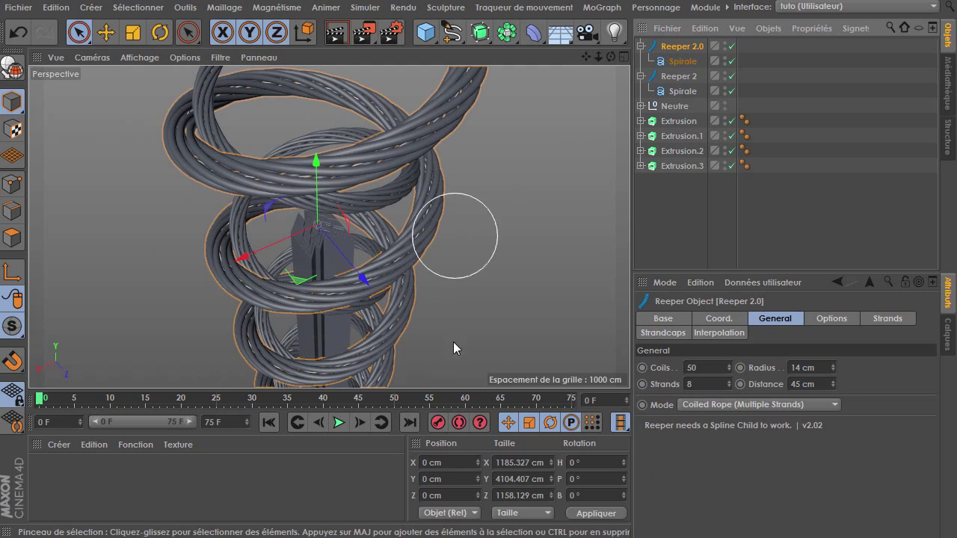
{"action": "left_click", "coordinate": [833, 385]}
{"action": "left_click_drag", "start_coordinate": [833, 383], "coordinate": [833, 366]}
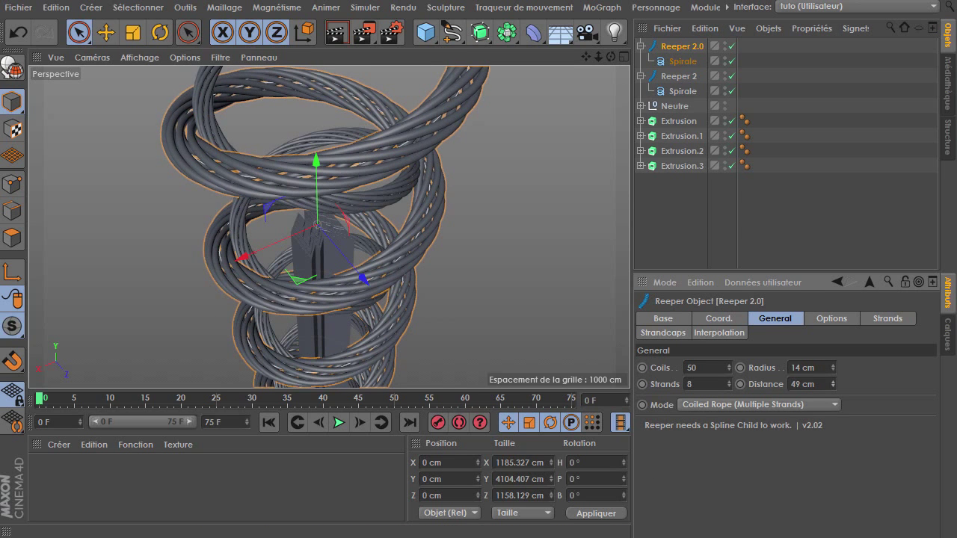
{"action": "left_click", "coordinate": [682, 61]}
{"action": "left_click_drag", "start_coordinate": [611, 57], "coordinate": [611, 150]}
{"action": "left_click_drag", "start_coordinate": [328, 227], "coordinate": [538, 81], "text": "alt"}
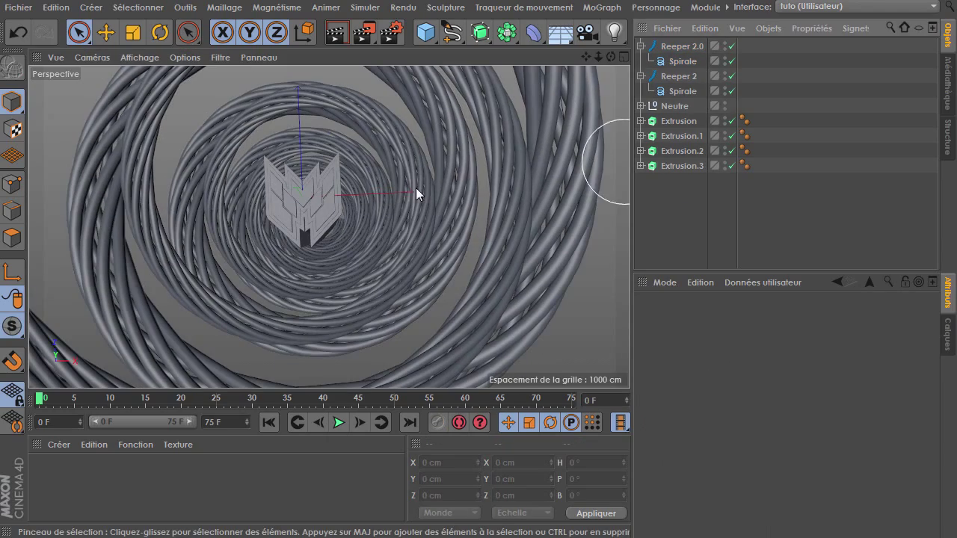
- Reduce the second Spirale's end radius (Rayon final) to 427 cm
{"action": "left_click_drag", "start_coordinate": [598, 58], "coordinate": [598, 97]}
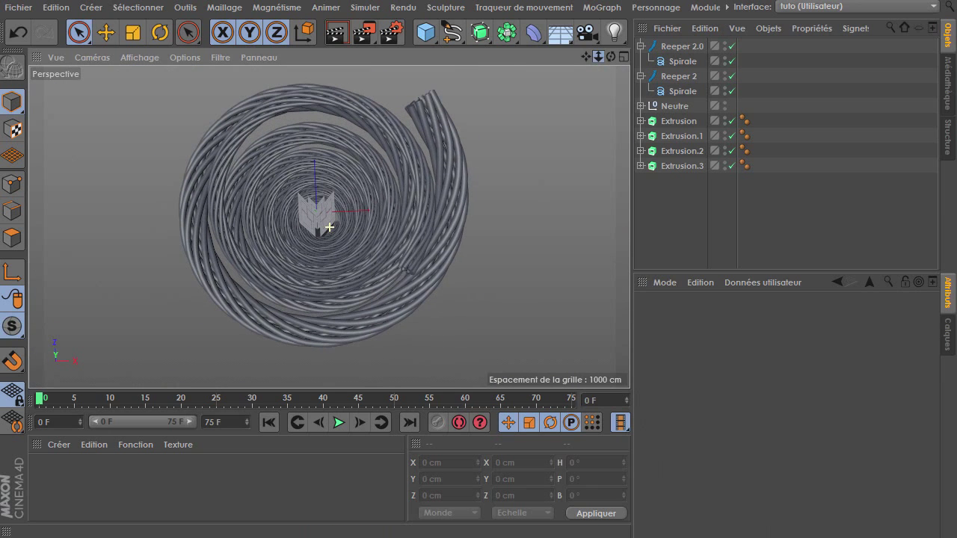
{"action": "left_click", "coordinate": [679, 91]}
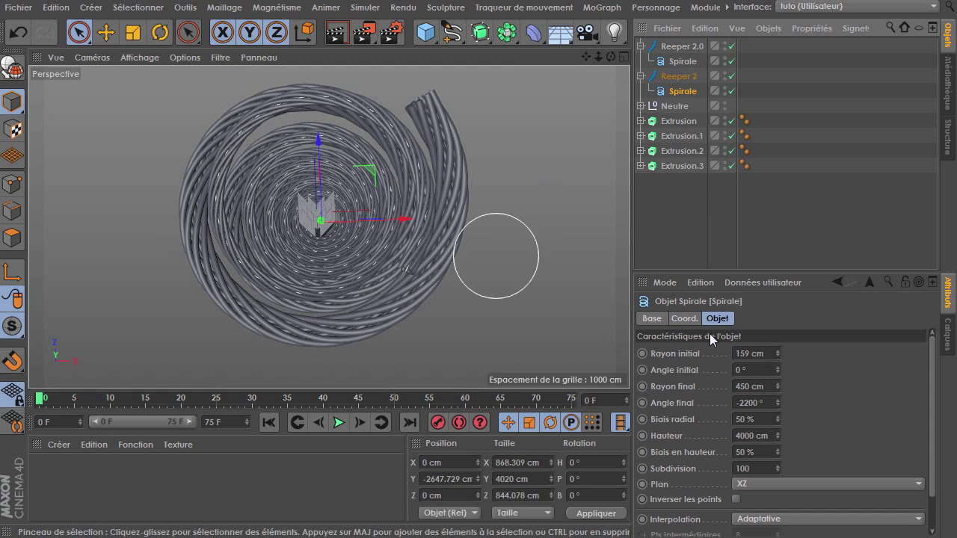
{"action": "left_click_drag", "start_coordinate": [778, 391], "coordinate": [778, 410]}
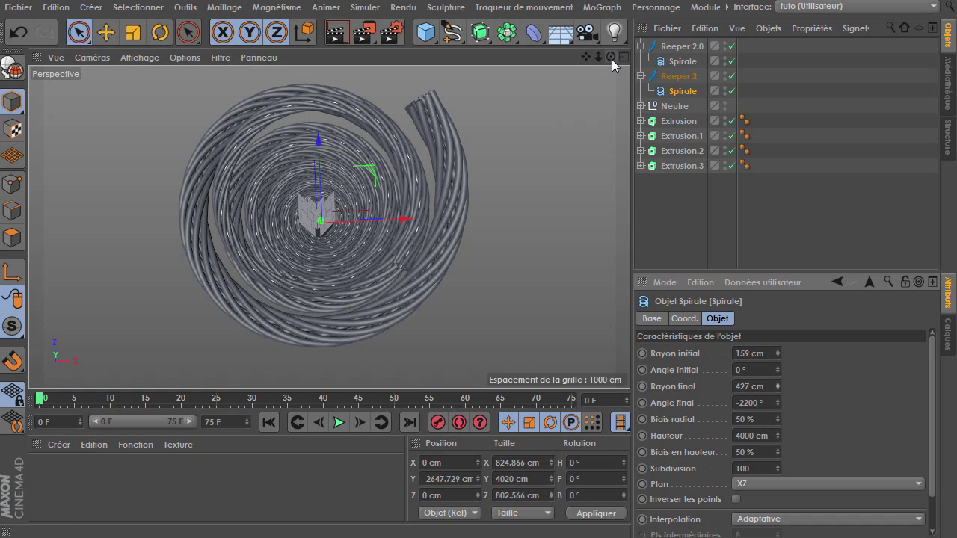
{"action": "left_click_drag", "start_coordinate": [611, 58], "coordinate": [758, 317]}
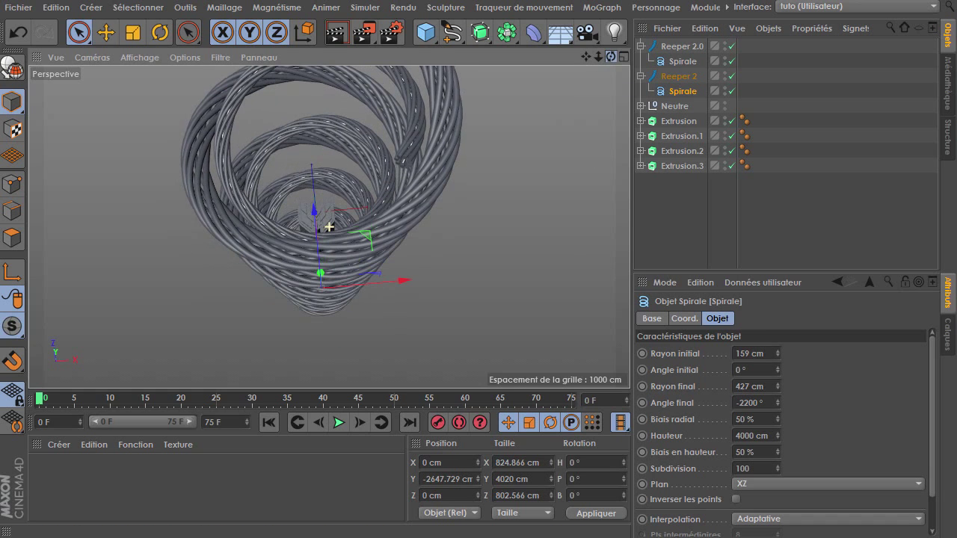
- Give the Reeper 2 rope a 40 cm strand distance and 13 cm radius
{"action": "left_click", "coordinate": [678, 77]}
{"action": "left_click_drag", "start_coordinate": [834, 384], "coordinate": [834, 379]}
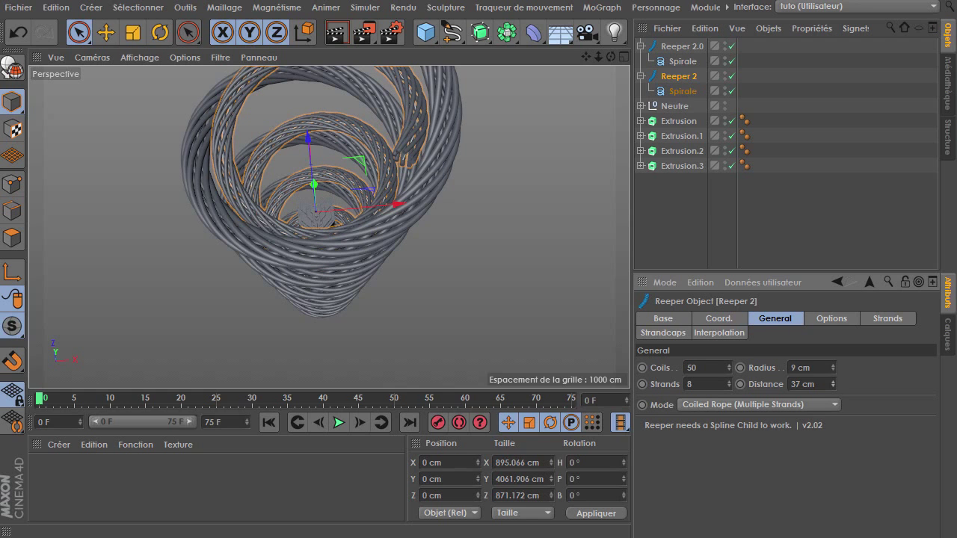
{"action": "left_click", "coordinate": [832, 364]}
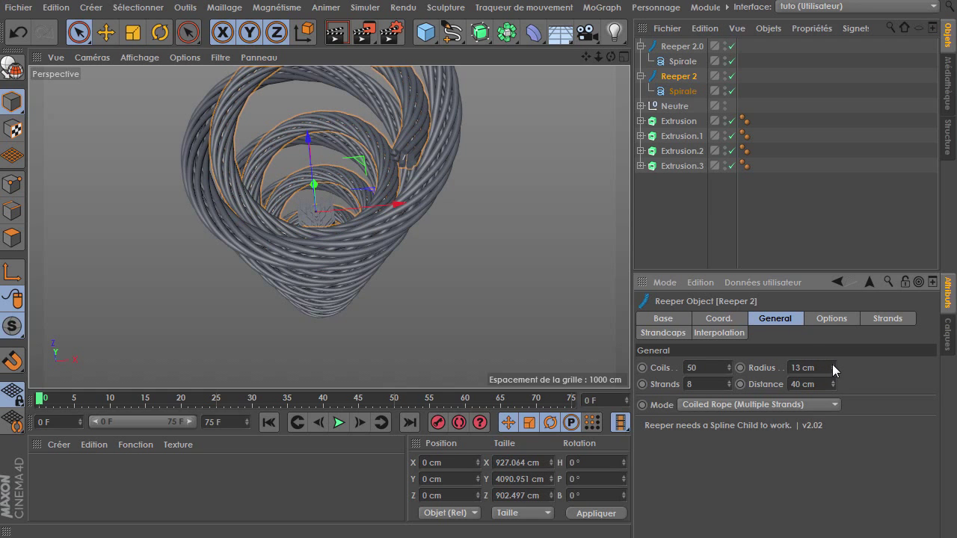
- Orbit and zoom to inspect the thicker second rope's strands, ending on a frontal view
{"action": "left_click_drag", "start_coordinate": [611, 57], "coordinate": [611, 105]}
{"action": "left_click_drag", "start_coordinate": [611, 57], "coordinate": [599, 90]}
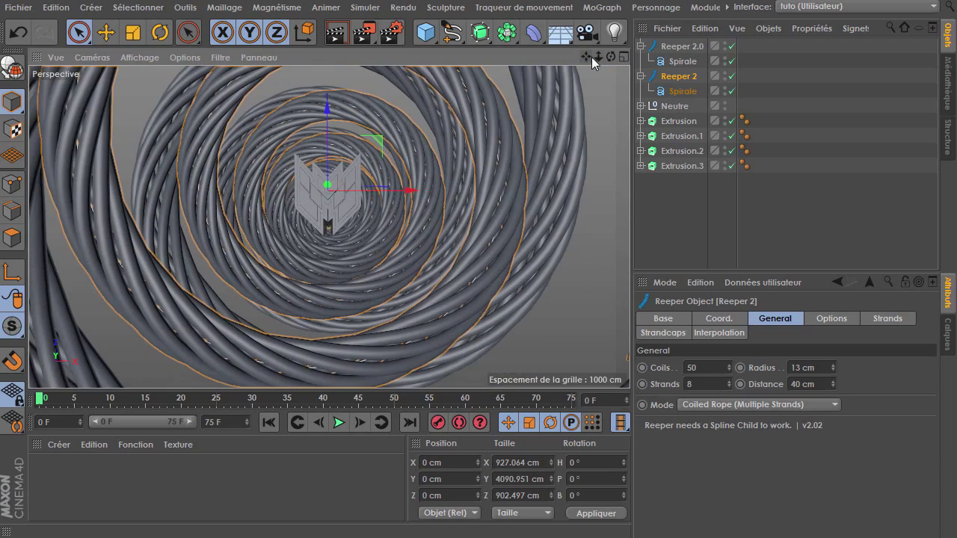
{"action": "left_click_drag", "start_coordinate": [591, 57], "coordinate": [591, 90]}
{"action": "left_click_drag", "start_coordinate": [610, 57], "coordinate": [610, 98]}
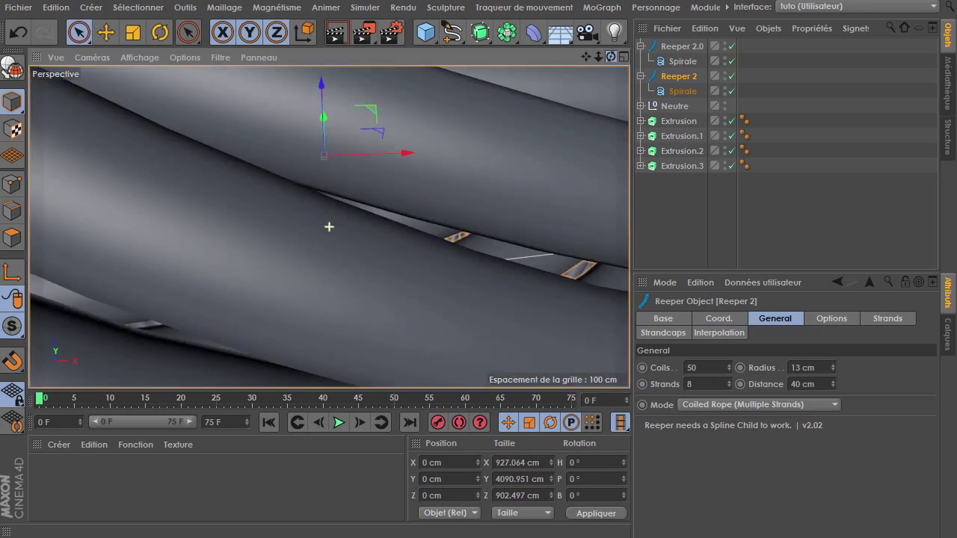
{"action": "scroll", "coordinate": [328, 227], "scroll_direction": "down", "scroll_amount": 5}
{"action": "scroll", "coordinate": [328, 227], "scroll_direction": "up", "scroll_amount": 5}
{"action": "scroll", "coordinate": [329, 226], "scroll_direction": "down", "scroll_amount": 5}
{"action": "left_click_drag", "start_coordinate": [328, 226], "coordinate": [616, 45], "text": "alt"}
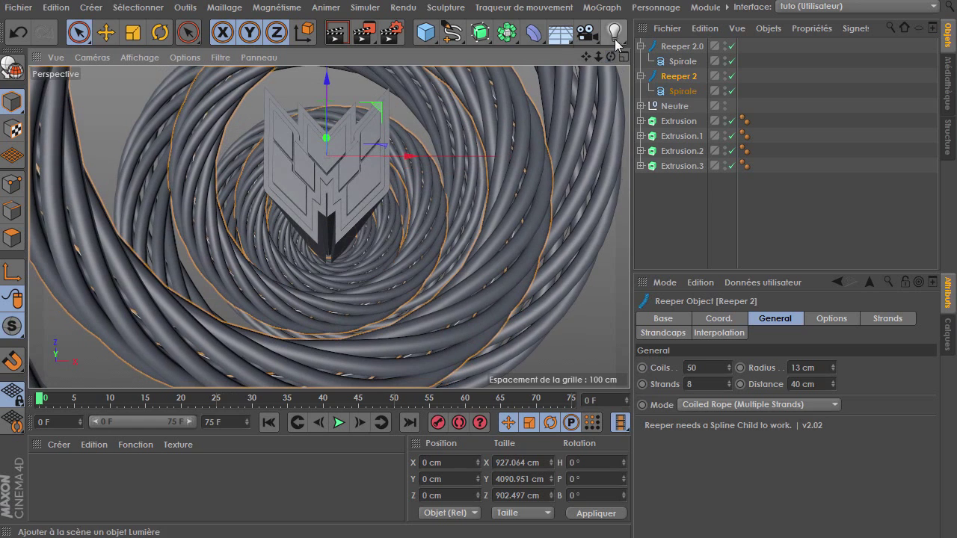
- Add a MoText object and rotate it -90° in pitch so it stands upright
{"action": "left_click", "coordinate": [590, 14]}
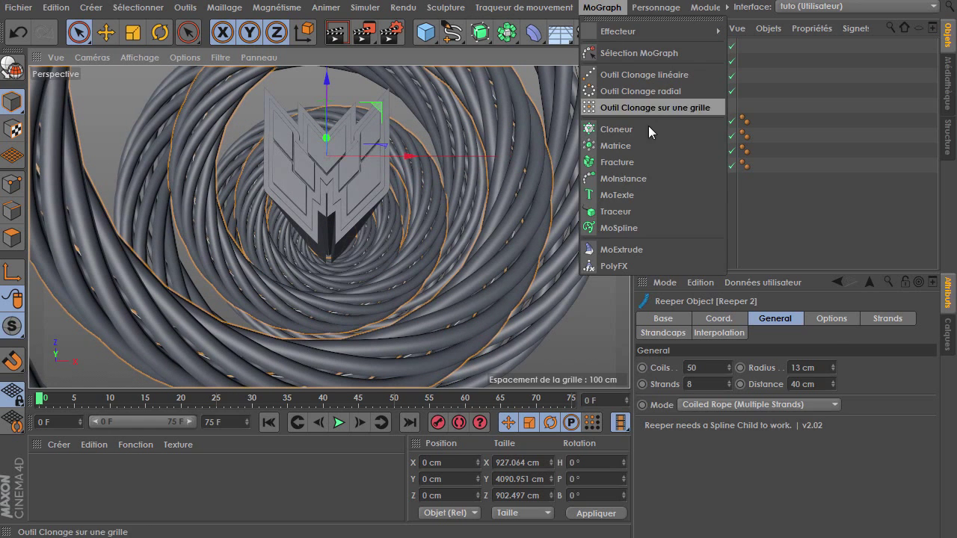
{"action": "left_click", "coordinate": [625, 194]}
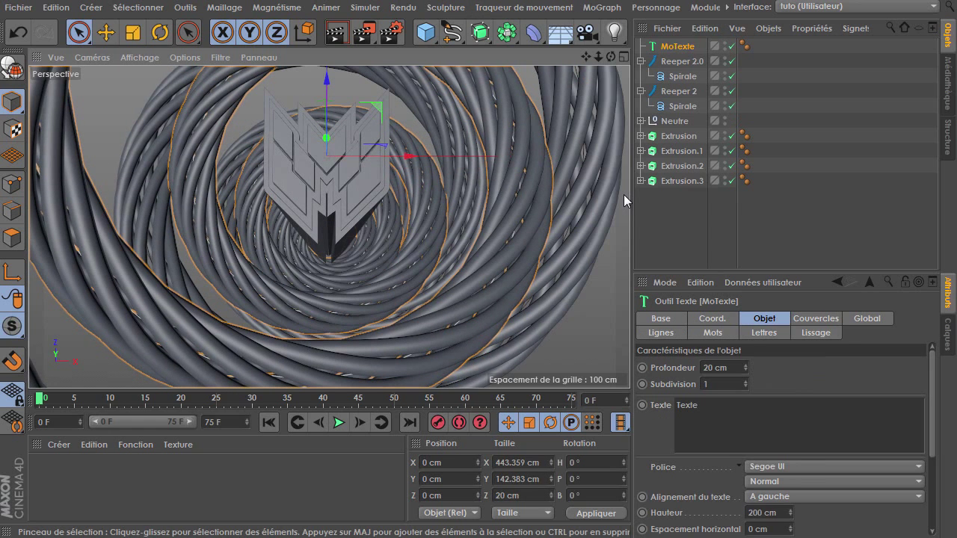
{"action": "left_click", "coordinate": [703, 318]}
{"action": "scroll", "coordinate": [734, 390], "scroll_direction": "right", "scroll_amount": 3}
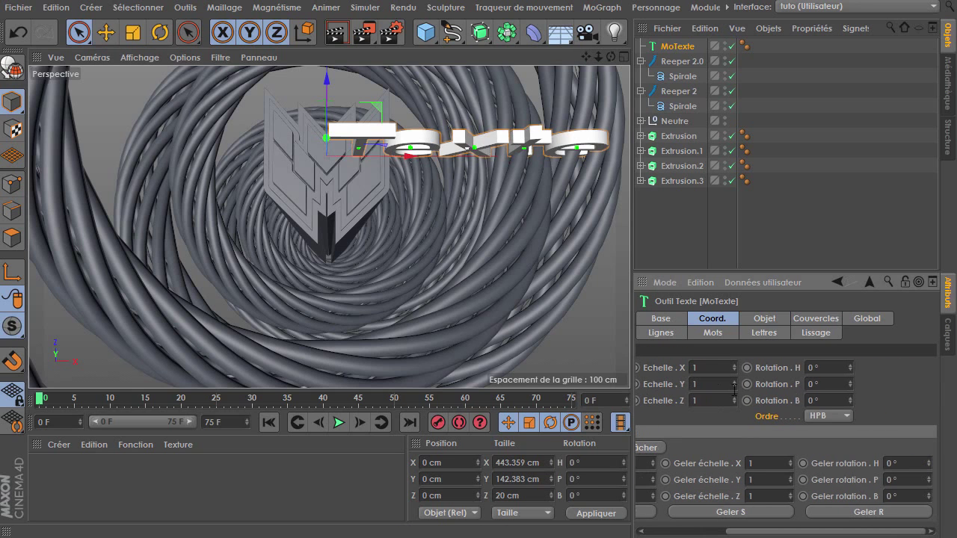
{"action": "type", "text": "-90"}
{"action": "key", "text": "Return"}
- Centre-align the MoText, move it below the logo, and paste 'UBR Gaming' as its text
{"action": "left_click", "coordinate": [758, 322]}
{"action": "left_click", "coordinate": [766, 495]}
{"action": "left_click", "coordinate": [766, 529]}
{"action": "left_click_drag", "start_coordinate": [325, 78], "coordinate": [314, 198]}
{"action": "scroll", "coordinate": [314, 199], "scroll_direction": "up", "scroll_amount": 4}
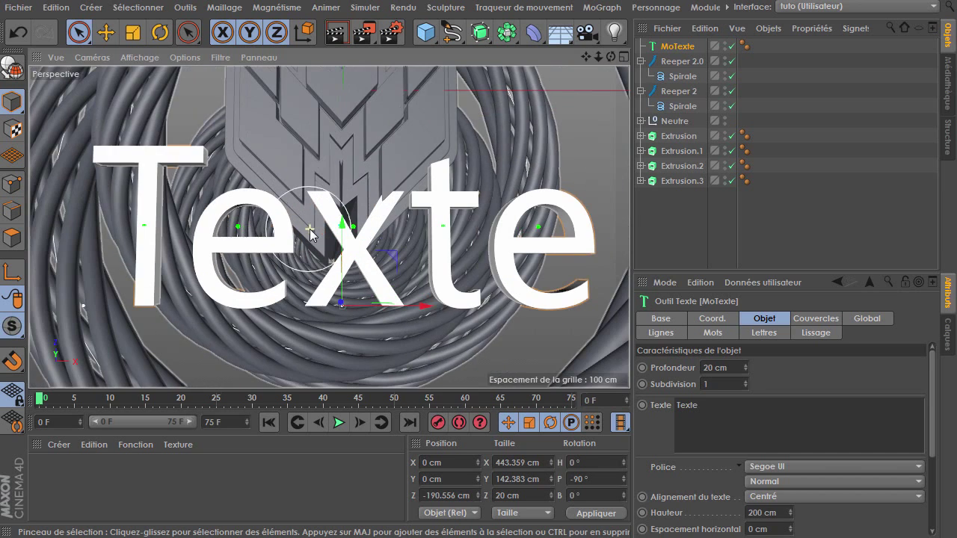
{"action": "right_click", "coordinate": [759, 405]}
{"action": "left_click", "coordinate": [806, 445]}
{"action": "type", "text": "UBR Gaming"}
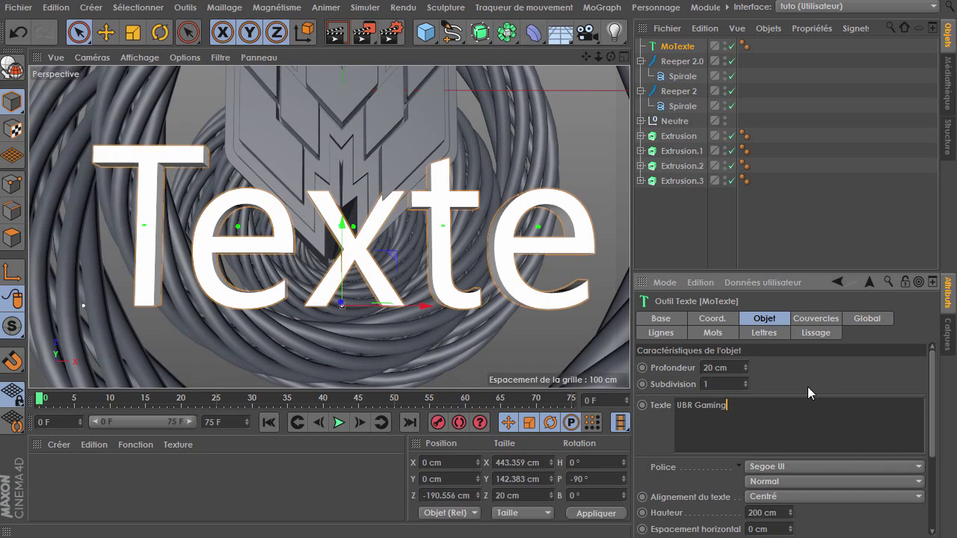
- Scale the UBR Gaming text down to roughly 282 cm wide
{"action": "key", "text": "t"}
{"action": "mouse_move", "coordinate": [404, 117]}
{"action": "left_mouse_down"}
{"action": "mouse_move", "coordinate": [246, 159]}
{"action": "mouse_move", "coordinate": [58, 193]}
{"action": "left_mouse_up"}
{"action": "mouse_move", "coordinate": [366, 172]}
{"action": "left_mouse_down"}
{"action": "mouse_move", "coordinate": [265, 169]}
{"action": "mouse_move", "coordinate": [337, 166]}
{"action": "mouse_move", "coordinate": [280, 167]}
{"action": "left_mouse_up"}
{"action": "left_click", "coordinate": [105, 31]}
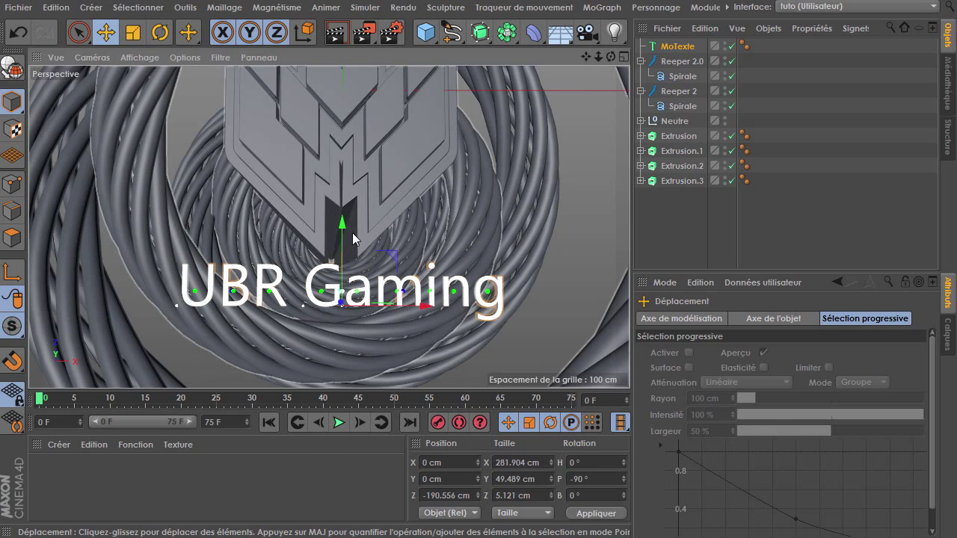
- Raise the text slightly and change its font to Xirod
{"action": "left_click_drag", "start_coordinate": [340, 227], "coordinate": [342, 221]}
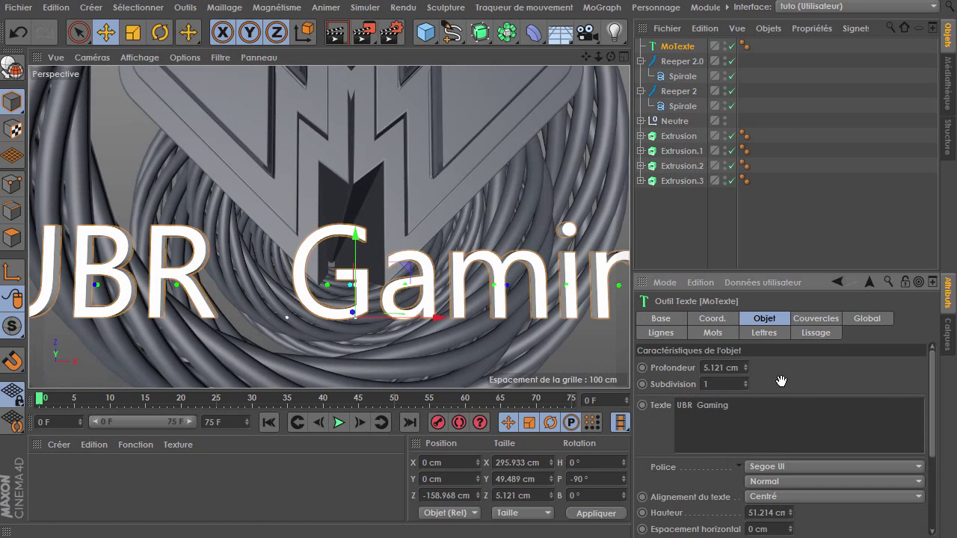
{"action": "left_click", "coordinate": [768, 467]}
{"action": "scroll", "coordinate": [767, 469], "scroll_direction": "down", "scroll_amount": 3}
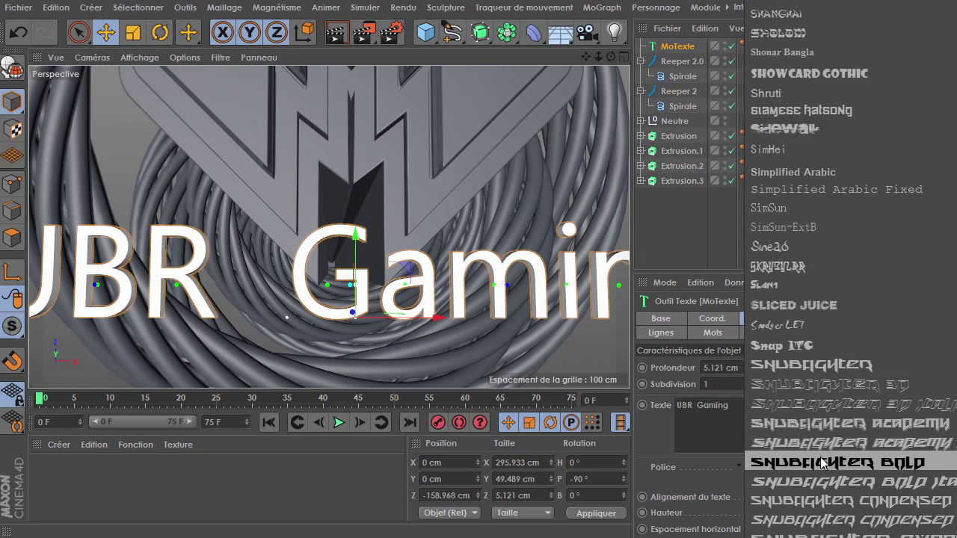
{"action": "scroll", "coordinate": [767, 470], "scroll_direction": "down", "scroll_amount": 10}
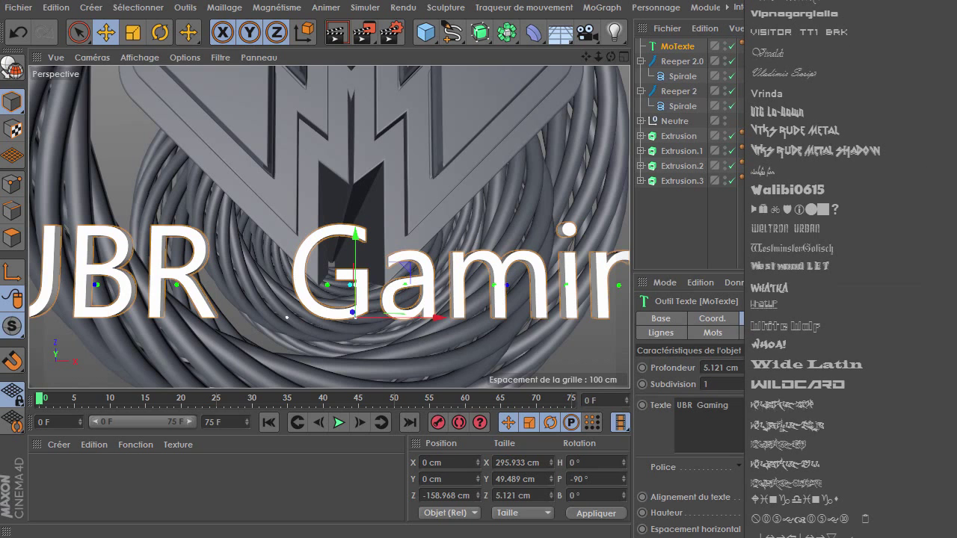
{"action": "left_click", "coordinate": [753, 482]}
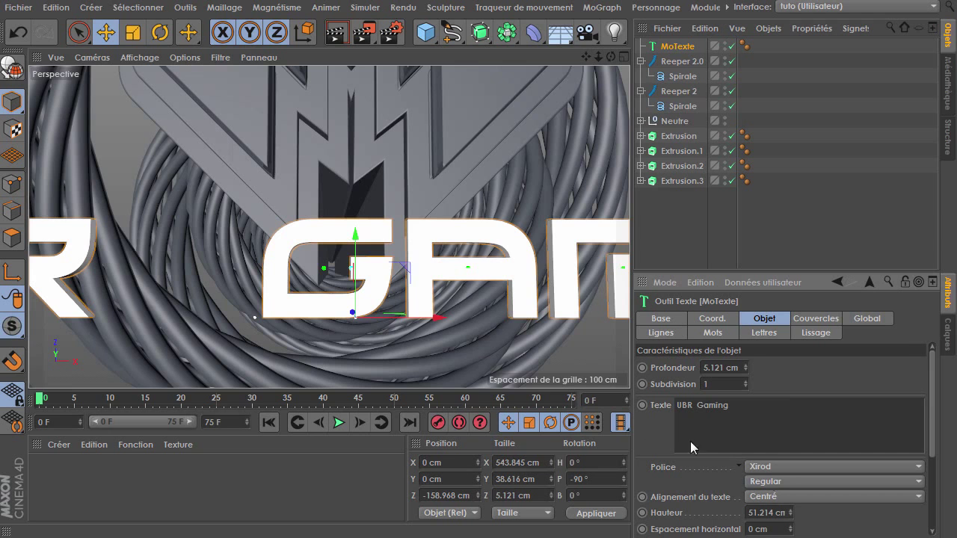
- Scale the UBR Gaming text down to about 163 cm wide
{"action": "key", "text": "t"}
{"action": "left_click_drag", "start_coordinate": [461, 157], "coordinate": [28, 214]}
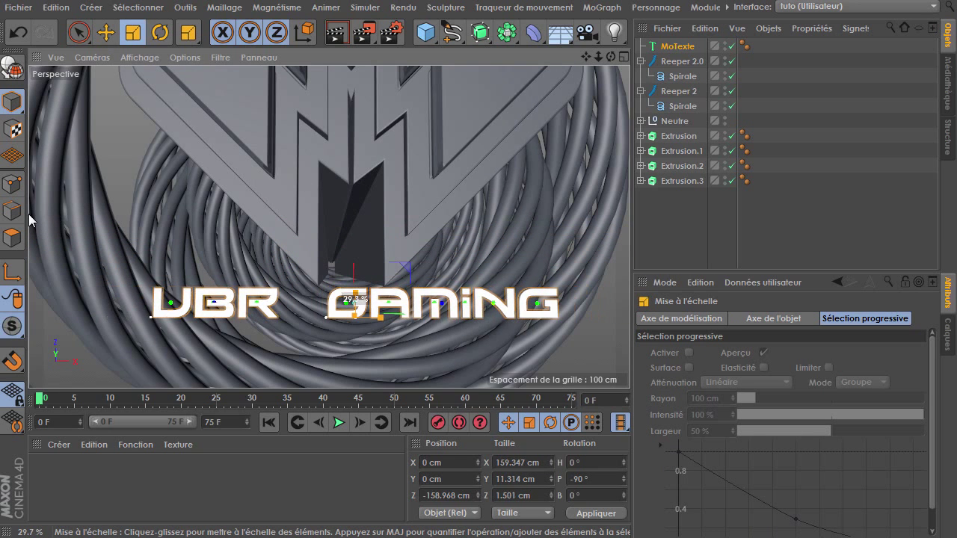
{"action": "mouse_move", "coordinate": [125, 277]}
{"action": "left_mouse_down", "text": "alt"}
{"action": "mouse_move", "coordinate": [302, 234]}
{"action": "mouse_move", "coordinate": [376, 181]}
{"action": "left_mouse_up", "text": "alt"}
{"action": "key", "text": "e"}
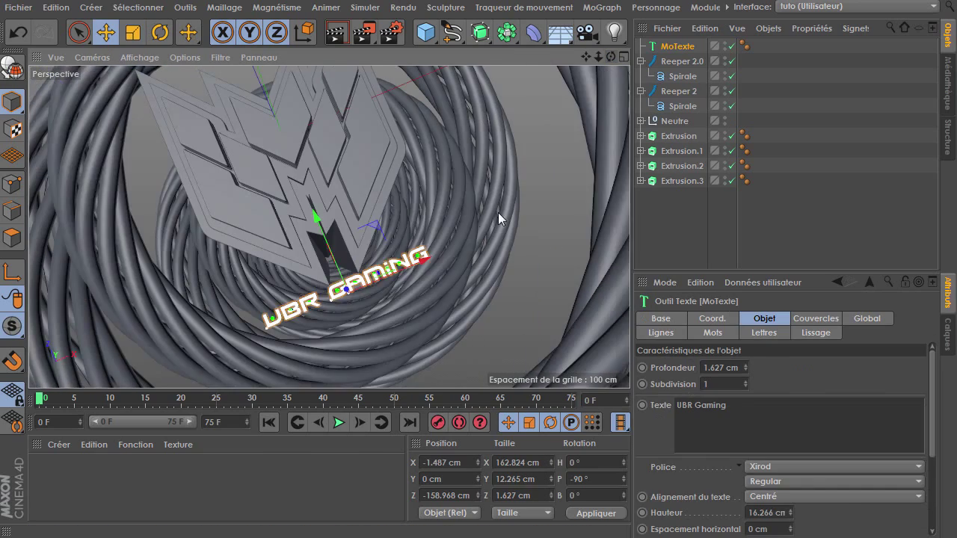
{"action": "scroll", "coordinate": [346, 299], "scroll_direction": "up", "scroll_amount": 5}
{"action": "scroll", "coordinate": [346, 300], "scroll_direction": "down", "scroll_amount": 5}
{"action": "scroll", "coordinate": [393, 278], "scroll_direction": "up", "scroll_amount": 2}
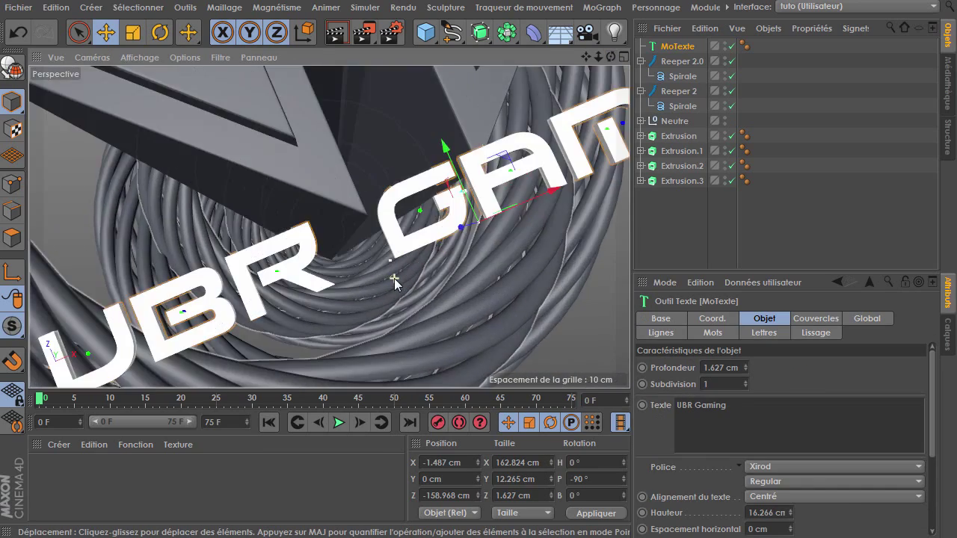
- Set both the start and end caps of the text to Couvercle et biseau
{"action": "left_click", "coordinate": [815, 318]}
{"action": "left_click", "coordinate": [825, 365]}
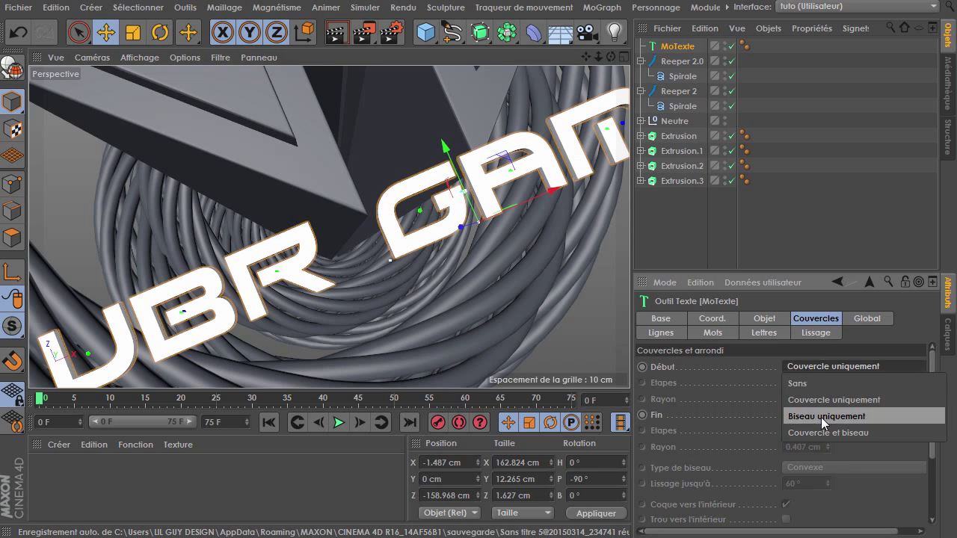
{"action": "left_click", "coordinate": [817, 408]}
{"action": "left_click", "coordinate": [822, 414]}
{"action": "left_click", "coordinate": [815, 467]}
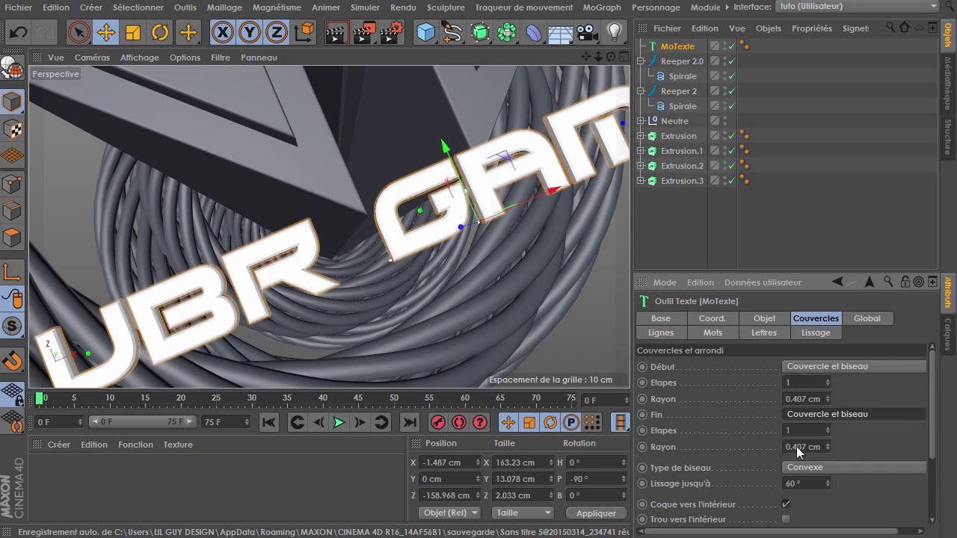
- Set the camera navigation to Object mode so the view orbits the text
{"action": "mouse_move", "coordinate": [611, 58]}
{"action": "left_mouse_down"}
{"action": "mouse_move", "coordinate": [325, 213]}
{"action": "mouse_move", "coordinate": [335, 222]}
{"action": "left_mouse_up"}
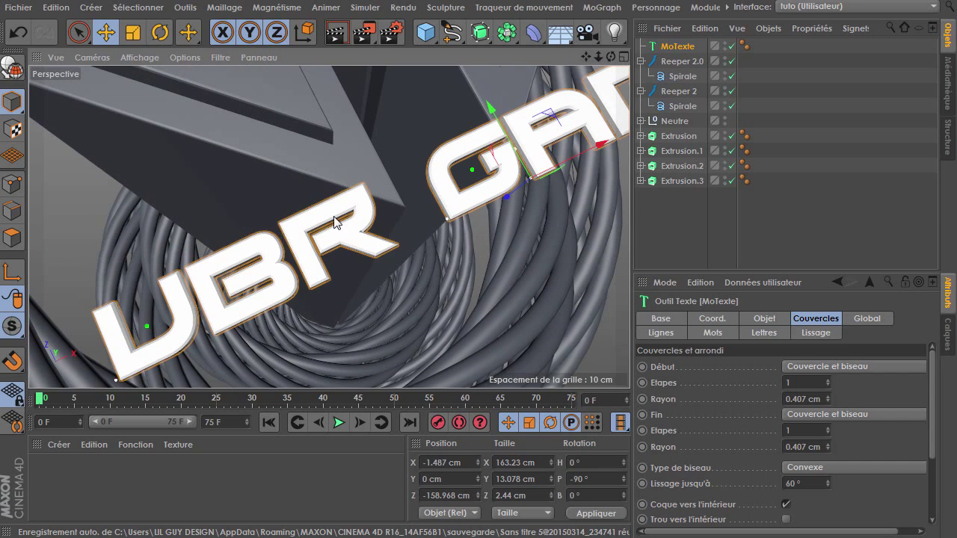
{"action": "left_click", "coordinate": [121, 55]}
{"action": "mouse_move", "coordinate": [115, 81]}
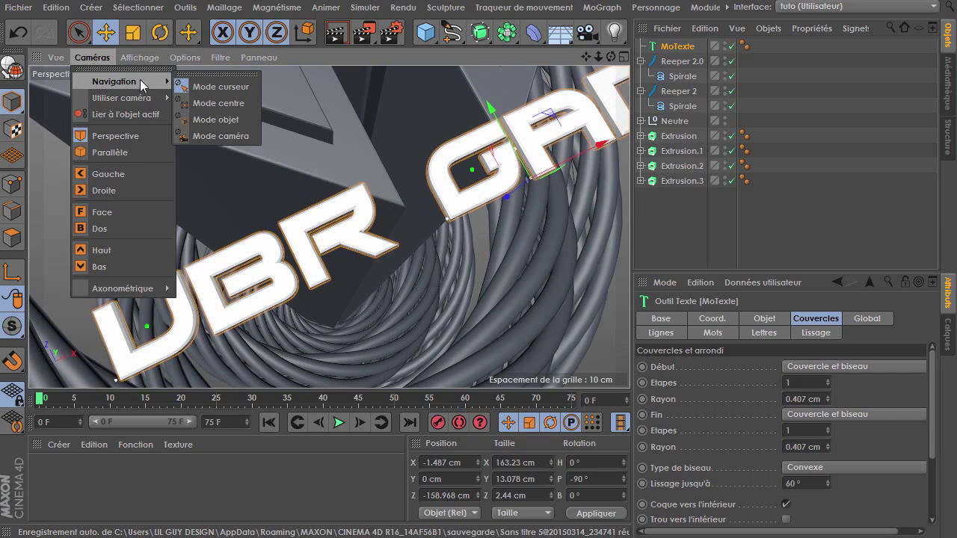
{"action": "left_click", "coordinate": [217, 120]}
- Lower the UBR Gaming text along Y to about -39.9 cm
{"action": "left_click_drag", "start_coordinate": [610, 56], "coordinate": [621, 67]}
{"action": "left_click_drag", "start_coordinate": [530, 178], "coordinate": [588, 158]}
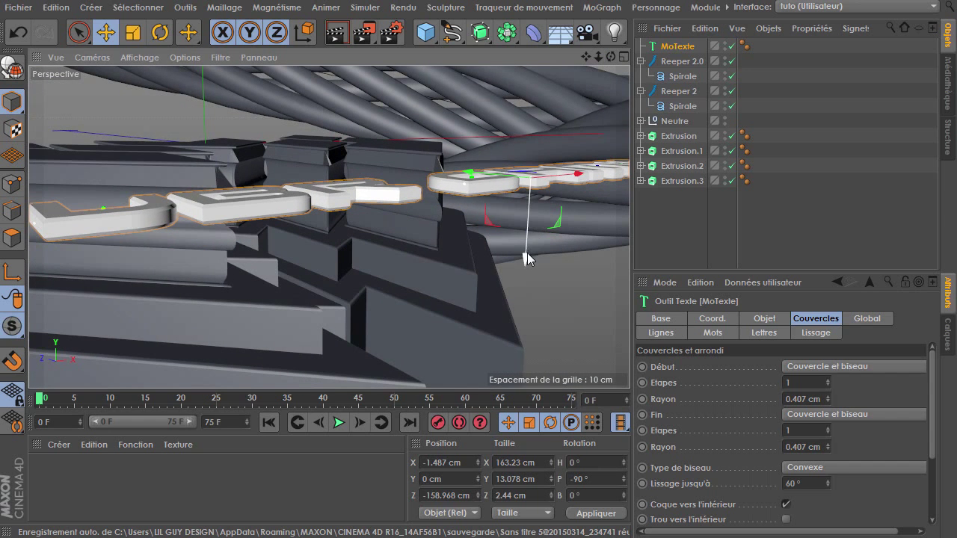
{"action": "mouse_move", "coordinate": [526, 260]}
{"action": "left_mouse_down"}
{"action": "mouse_move", "coordinate": [475, 128]}
{"action": "mouse_move", "coordinate": [394, 285]}
{"action": "left_mouse_up"}
{"action": "scroll", "coordinate": [394, 285], "scroll_direction": "up", "scroll_amount": 3}
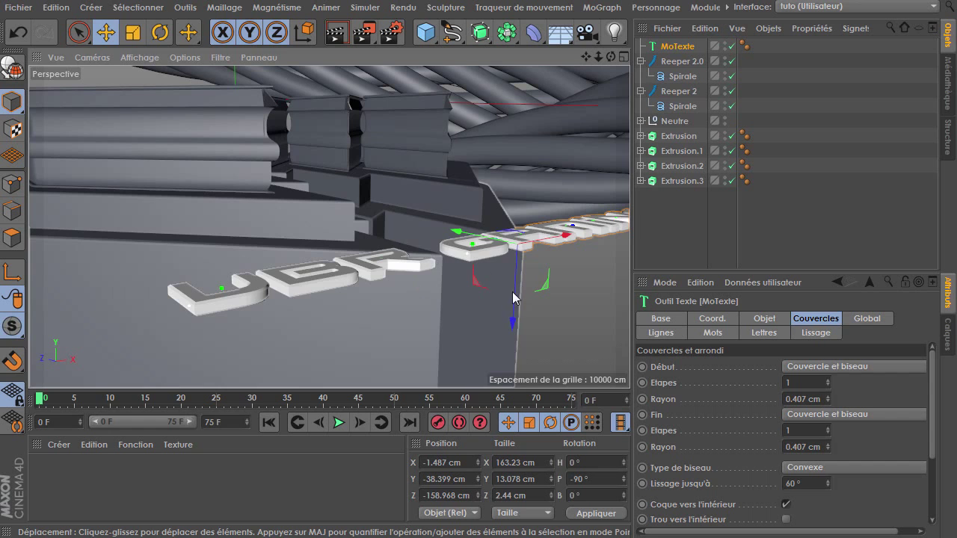
{"action": "left_click_drag", "start_coordinate": [512, 297], "coordinate": [513, 311]}
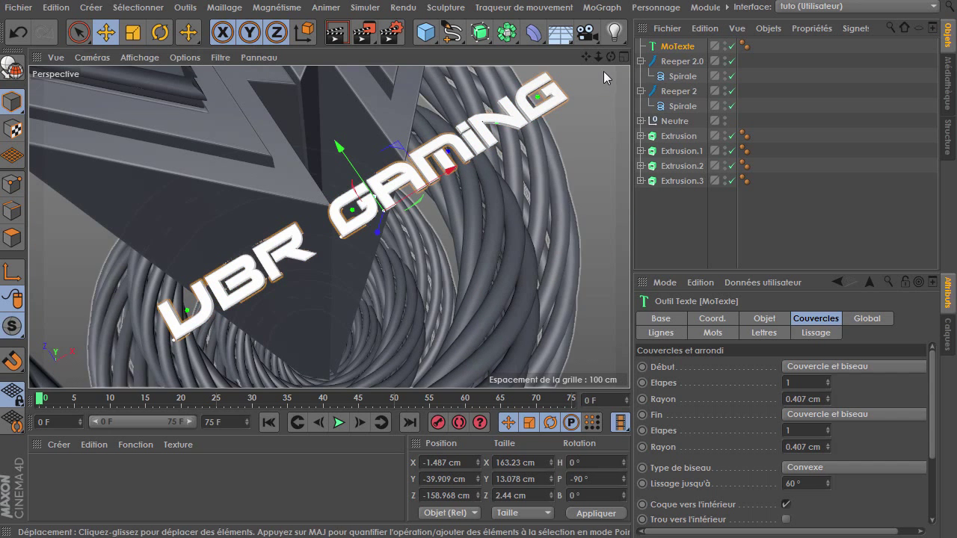
- Switch the viewport display to Gouraud Shading (Lines)
{"action": "scroll", "coordinate": [331, 224], "scroll_direction": "up", "scroll_amount": 2}
{"action": "scroll", "coordinate": [331, 225], "scroll_direction": "up", "scroll_amount": 2}
{"action": "scroll", "coordinate": [331, 224], "scroll_direction": "up", "scroll_amount": 2}
{"action": "scroll", "coordinate": [331, 224], "scroll_direction": "up", "scroll_amount": 1}
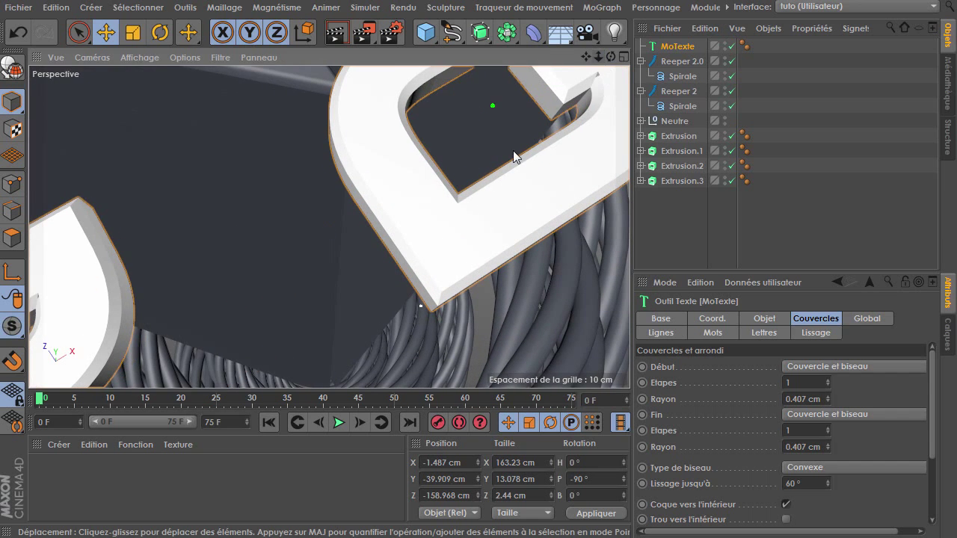
{"action": "left_click", "coordinate": [131, 58]}
{"action": "left_click", "coordinate": [175, 97]}
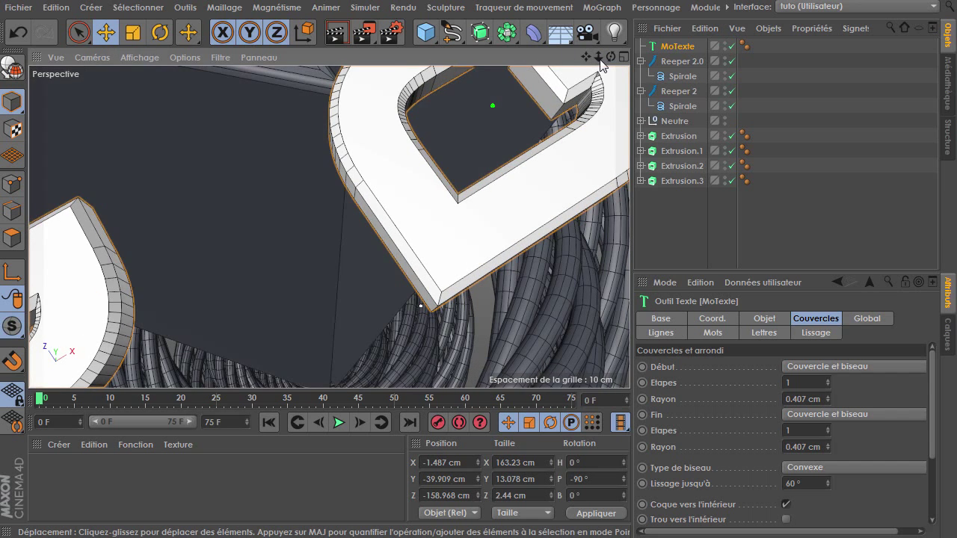
- Set the UBR Gaming text's extrusion depth to 2500 cm
{"action": "left_click_drag", "start_coordinate": [610, 57], "coordinate": [718, 111]}
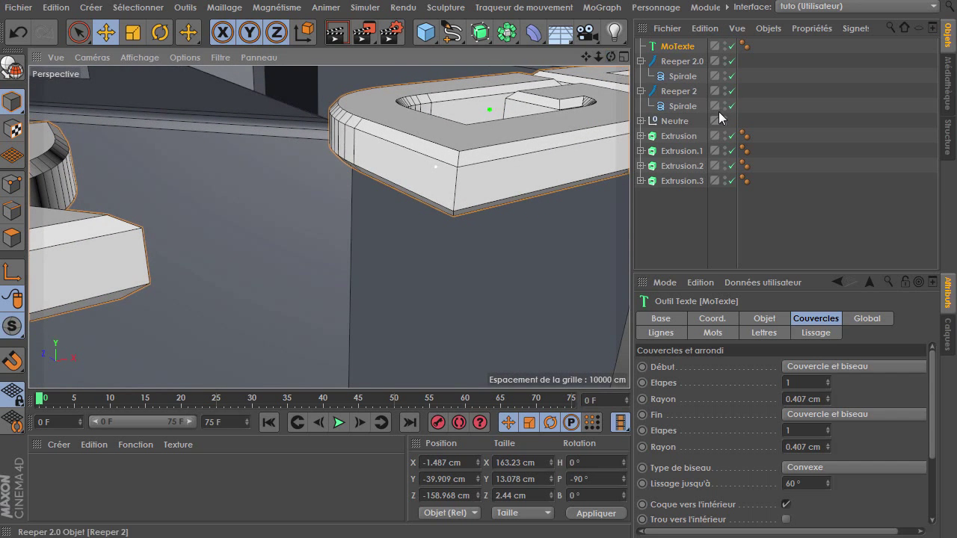
{"action": "left_click", "coordinate": [772, 318]}
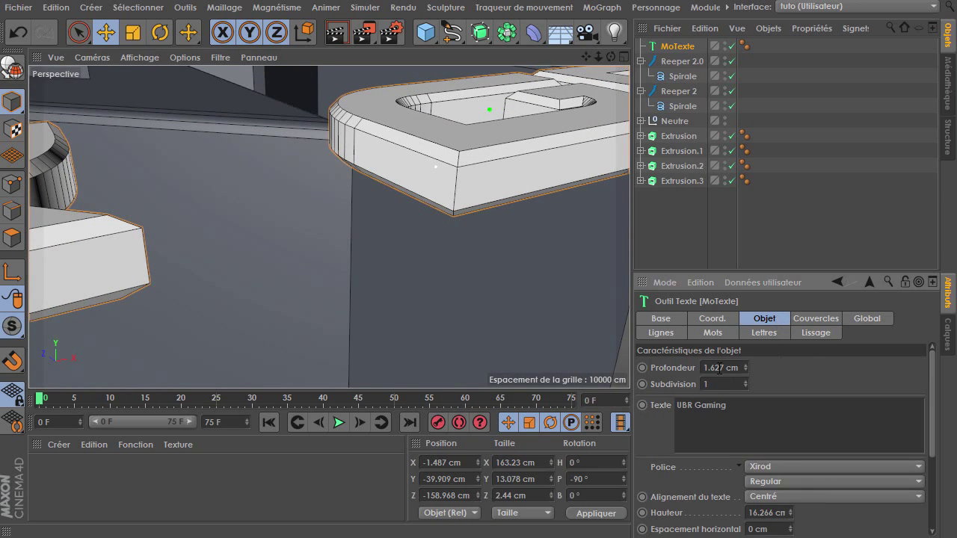
{"action": "type", "text": "2500"}
{"action": "key", "text": "Return"}
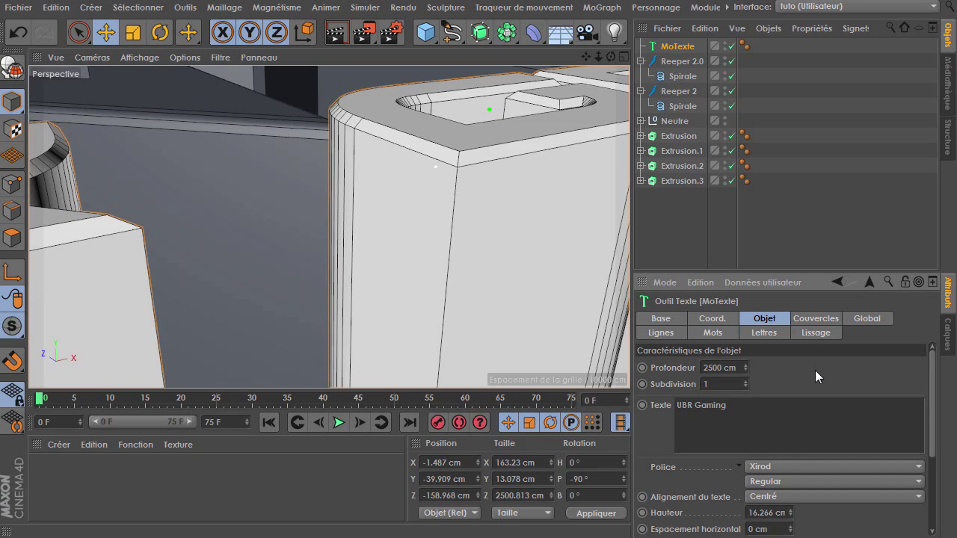
- Zoom out to inspect the long extruded letters along the tower, then reselect the MoText
{"action": "left_click", "coordinate": [657, 230]}
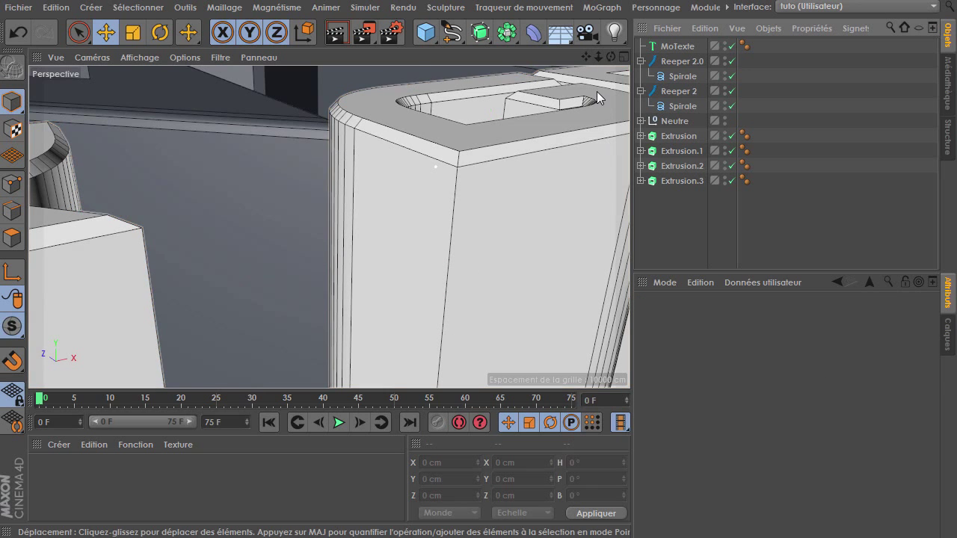
{"action": "left_click_drag", "start_coordinate": [599, 57], "coordinate": [599, 90]}
{"action": "scroll", "coordinate": [329, 226], "scroll_direction": "down", "scroll_amount": 3}
{"action": "scroll", "coordinate": [329, 227], "scroll_direction": "down", "scroll_amount": 3}
{"action": "scroll", "coordinate": [330, 226], "scroll_direction": "down", "scroll_amount": 3}
{"action": "scroll", "coordinate": [329, 227], "scroll_direction": "up", "scroll_amount": 4}
{"action": "scroll", "coordinate": [330, 226], "scroll_direction": "up", "scroll_amount": 3}
{"action": "scroll", "coordinate": [330, 226], "scroll_direction": "up", "scroll_amount": 3}
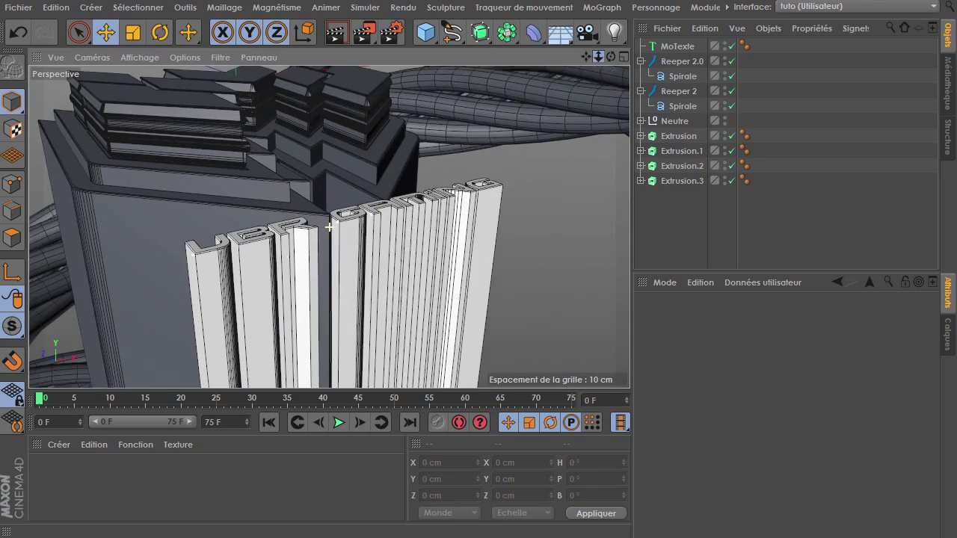
{"action": "scroll", "coordinate": [330, 226], "scroll_direction": "up", "scroll_amount": 2}
{"action": "left_click", "coordinate": [677, 46]}
{"action": "left_click_drag", "start_coordinate": [599, 57], "coordinate": [600, 54]}
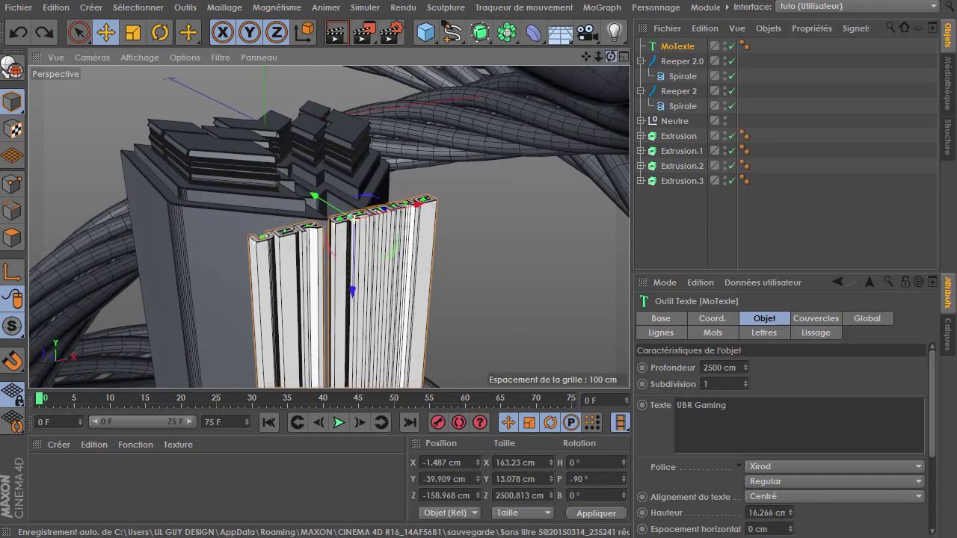
- Frame the text and switch the viewport back to plain Gouraud Shading
{"action": "key", "text": "o"}
{"action": "left_click", "coordinate": [154, 59]}
{"action": "left_click", "coordinate": [172, 75]}
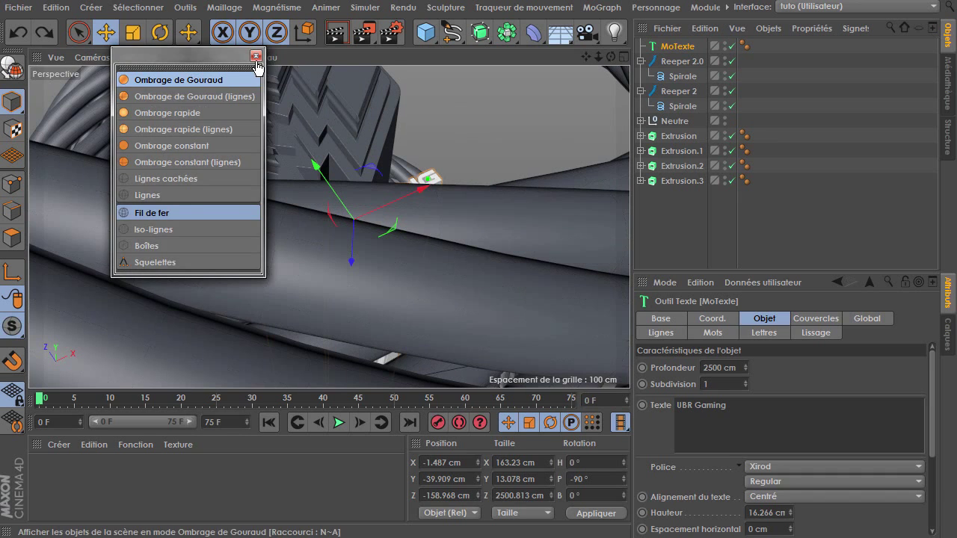
- Zoom out and orbit around the deep text and rope spirals
{"action": "left_click_drag", "start_coordinate": [598, 57], "coordinate": [611, 105]}
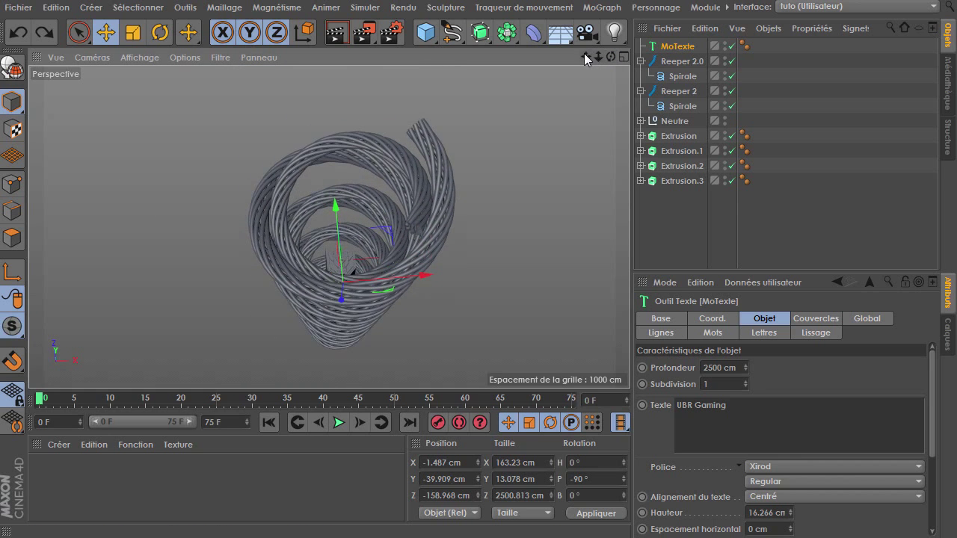
{"action": "left_click_drag", "start_coordinate": [343, 281], "coordinate": [327, 227], "text": "alt"}
{"action": "scroll", "coordinate": [329, 226], "scroll_direction": "up", "scroll_amount": 5}
{"action": "scroll", "coordinate": [329, 226], "scroll_direction": "up", "scroll_amount": 3}
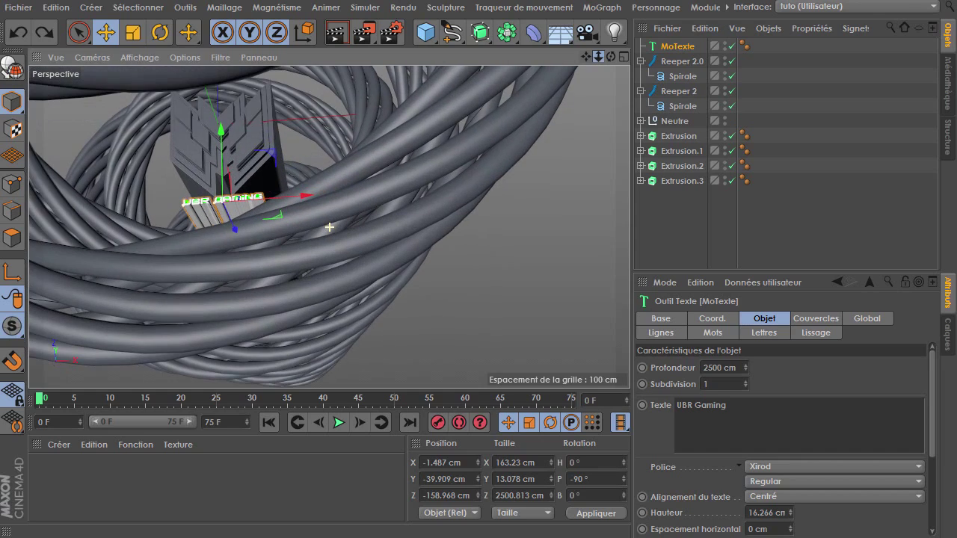
{"action": "mouse_move", "coordinate": [610, 60]}
{"action": "left_mouse_down"}
{"action": "mouse_move", "coordinate": [567, 61]}
{"action": "mouse_move", "coordinate": [223, 202]}
{"action": "left_mouse_up"}
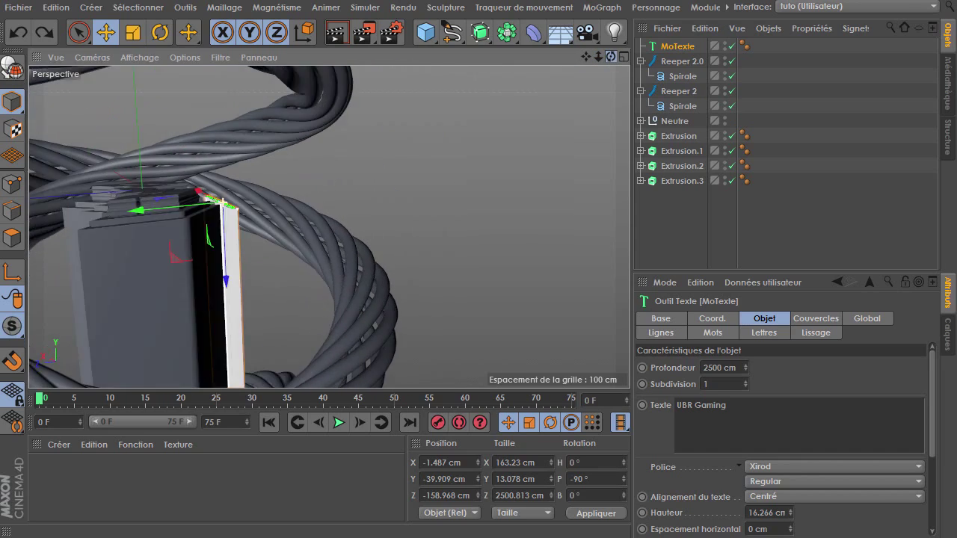